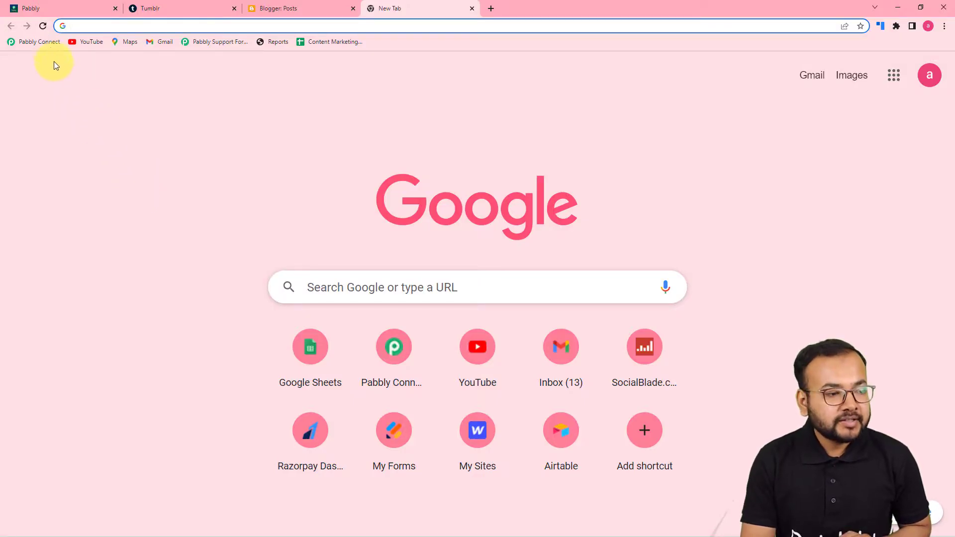
Open Pabbly Connect and create a workflow named "Google Blogger to Tumblr Automation"
left_click(50, 44)
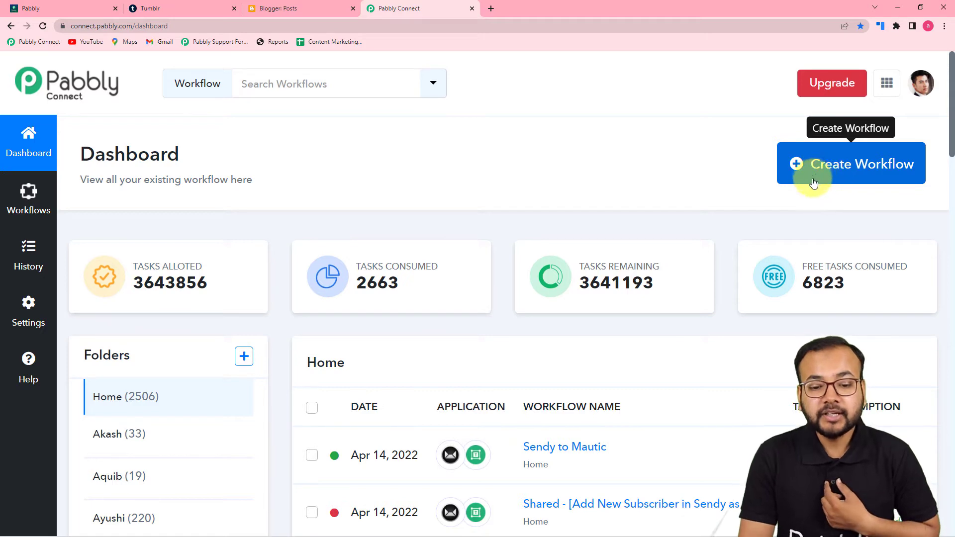
left_click(856, 165)
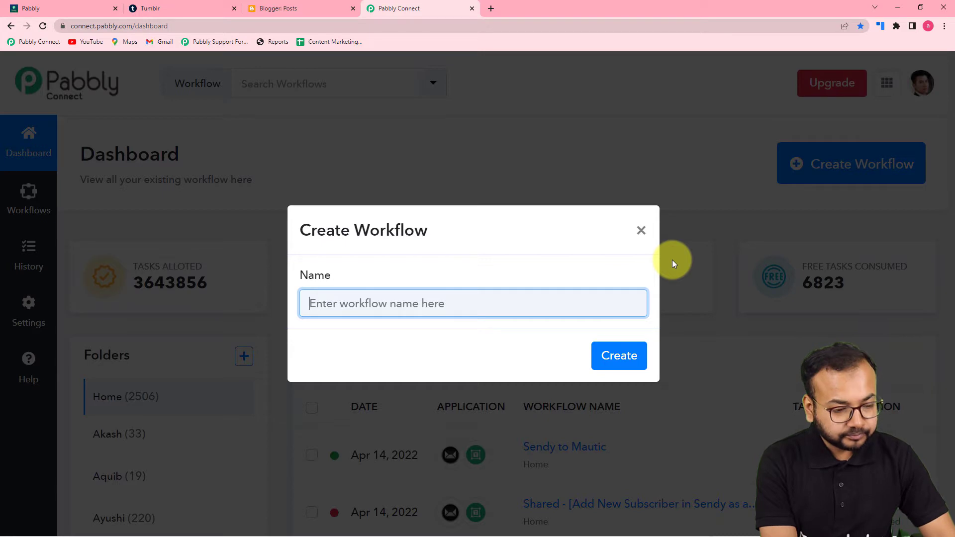
type("Go")
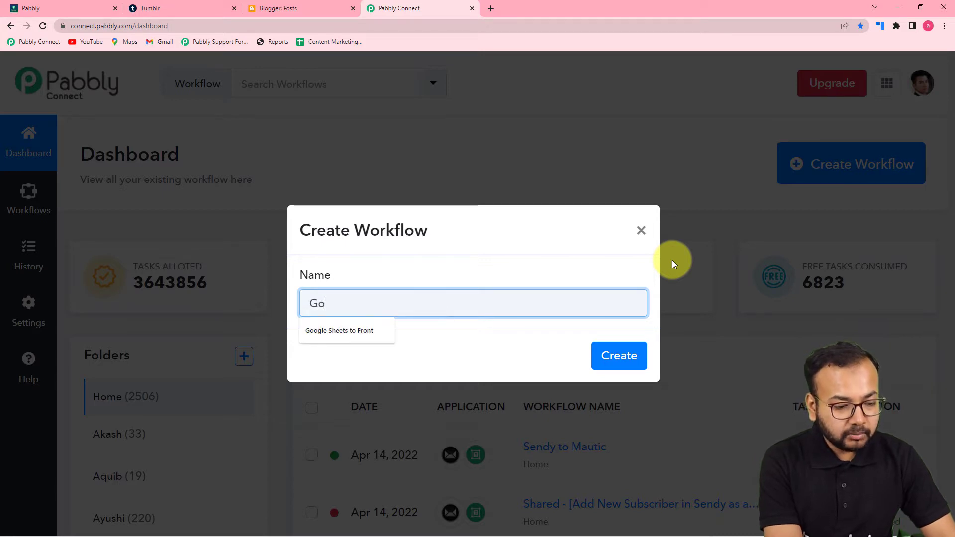
type("ogle Blo")
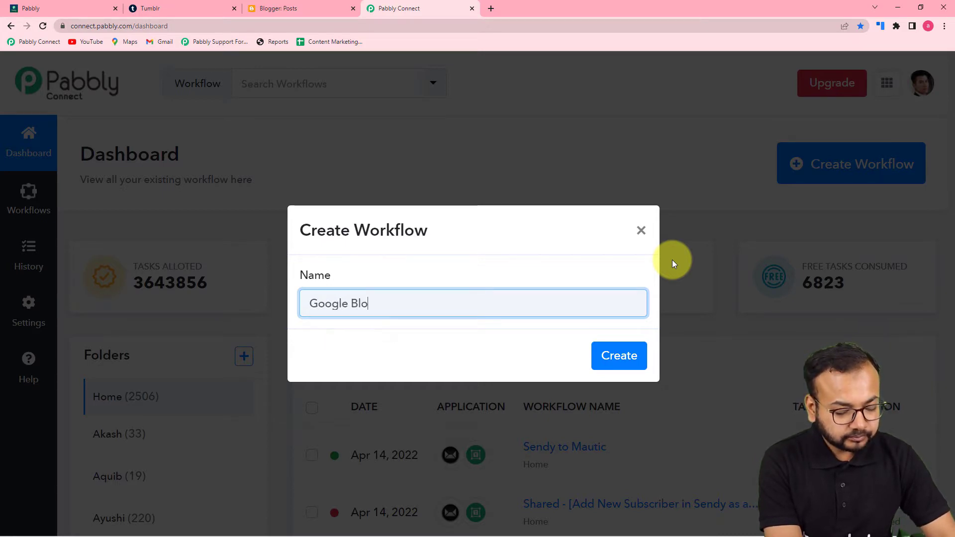
type("gger ")
type("tyo")
key("BackSpace")
key("BackSpace")
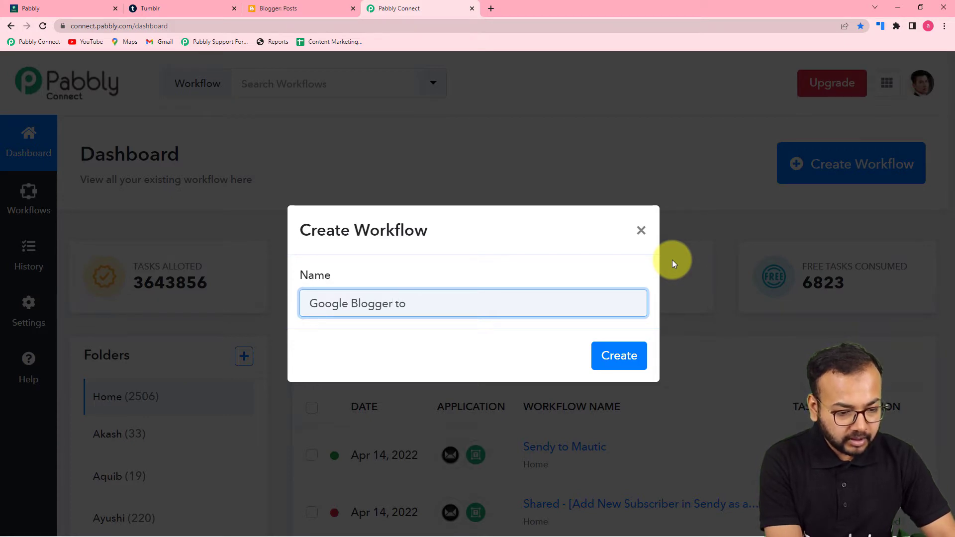
type("o Tumb")
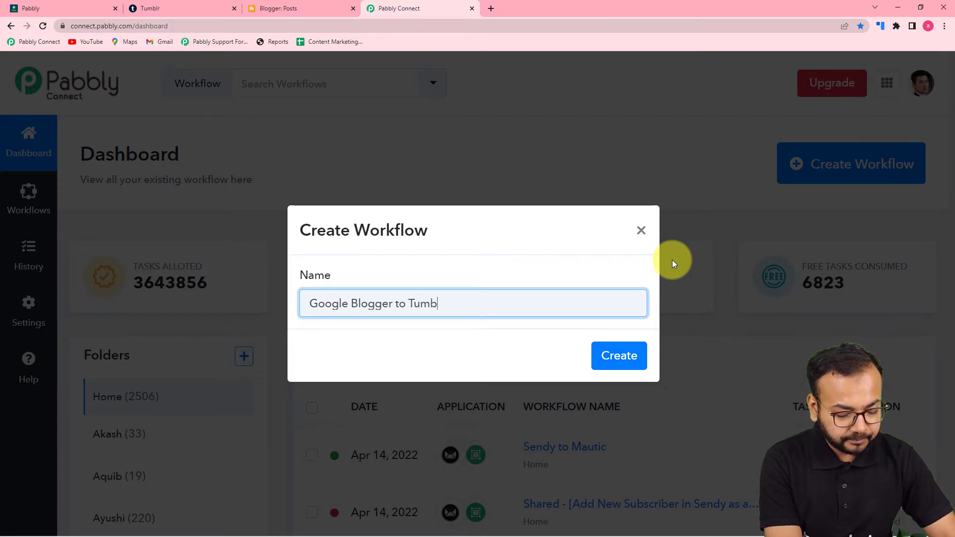
type("lr Automation")
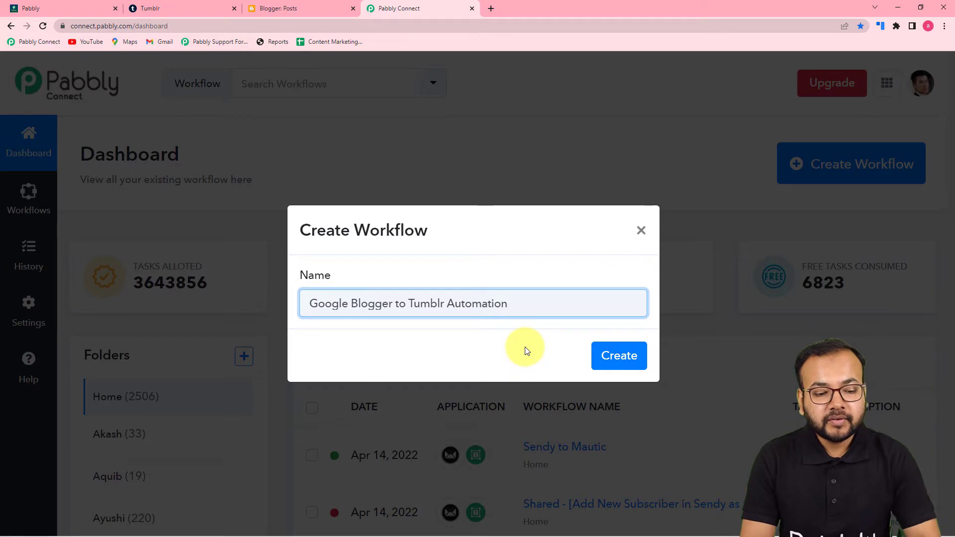
left_click(620, 359)
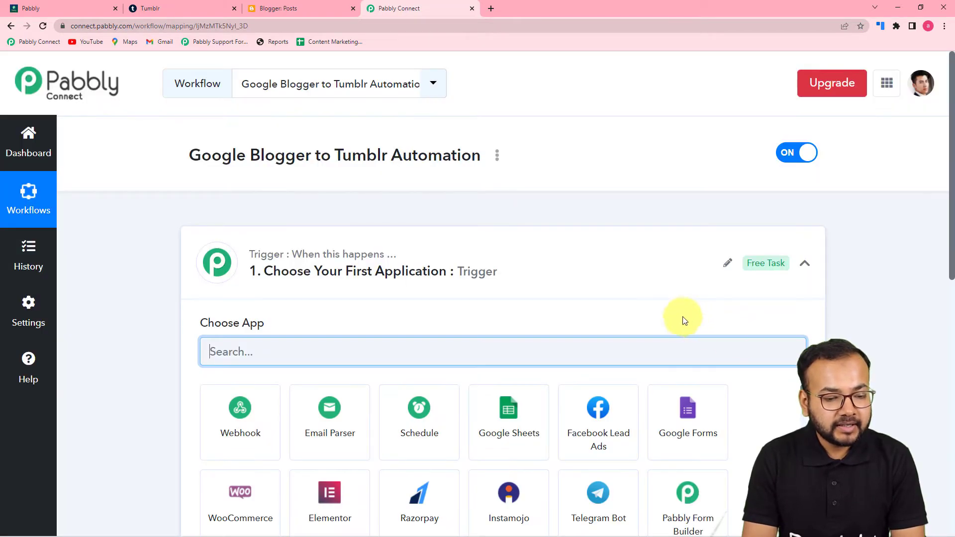
left_click(806, 263)
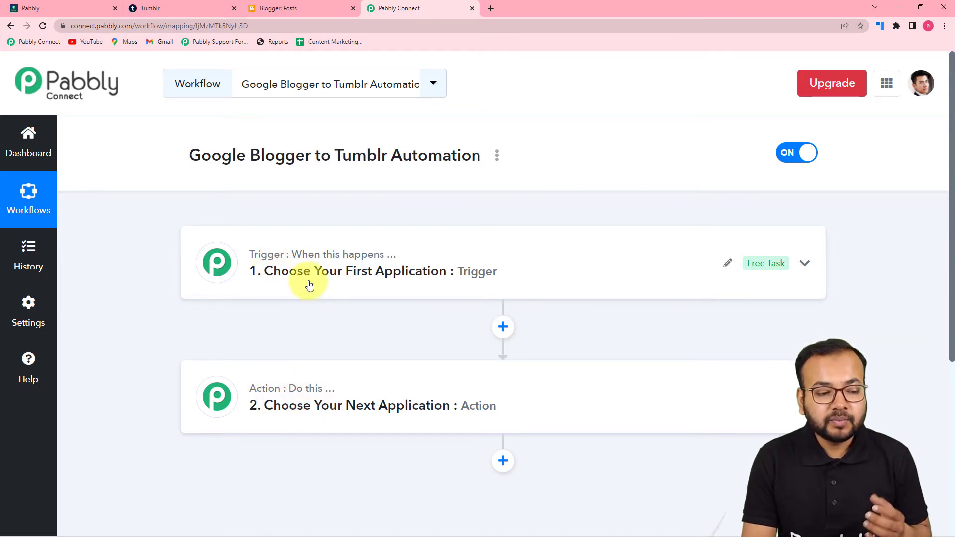
mouse_move(330, 389)
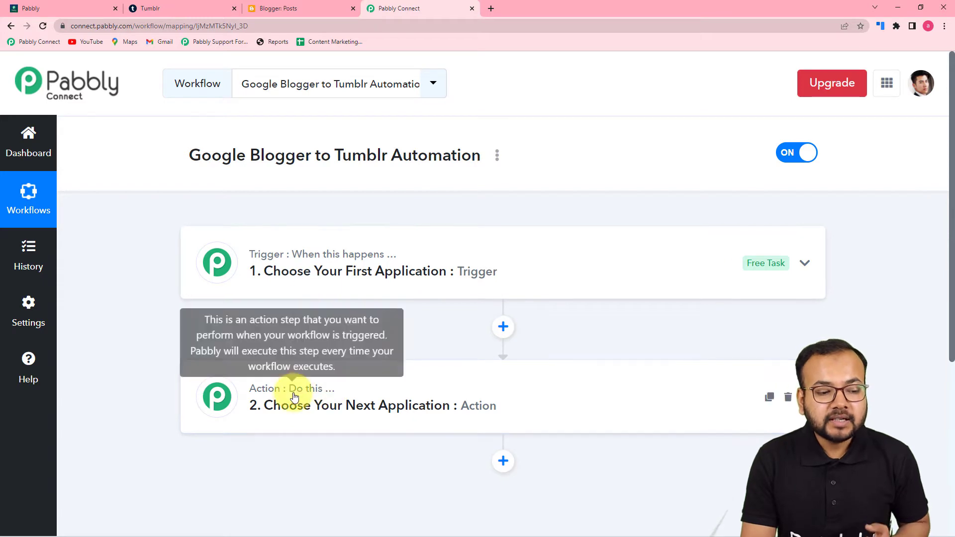
mouse_move(317, 262)
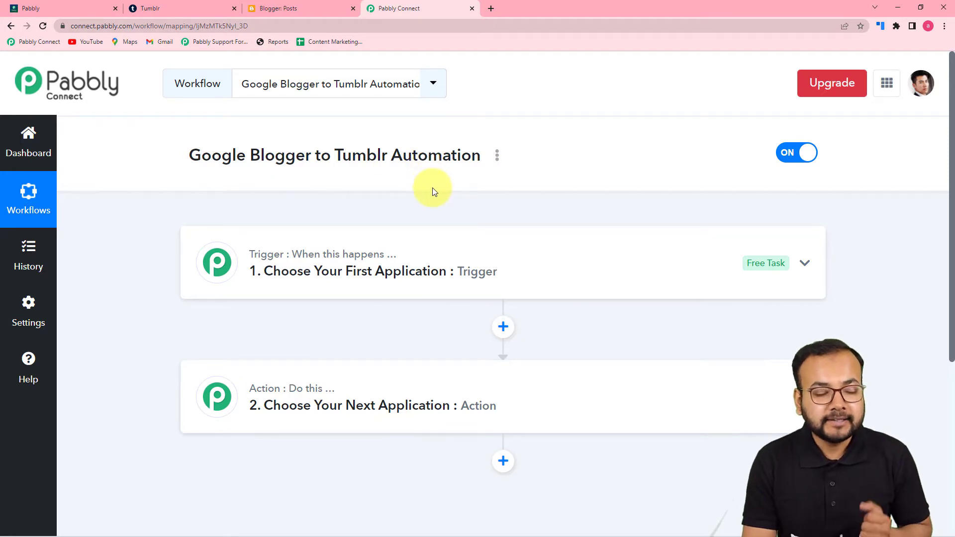
left_click(358, 291)
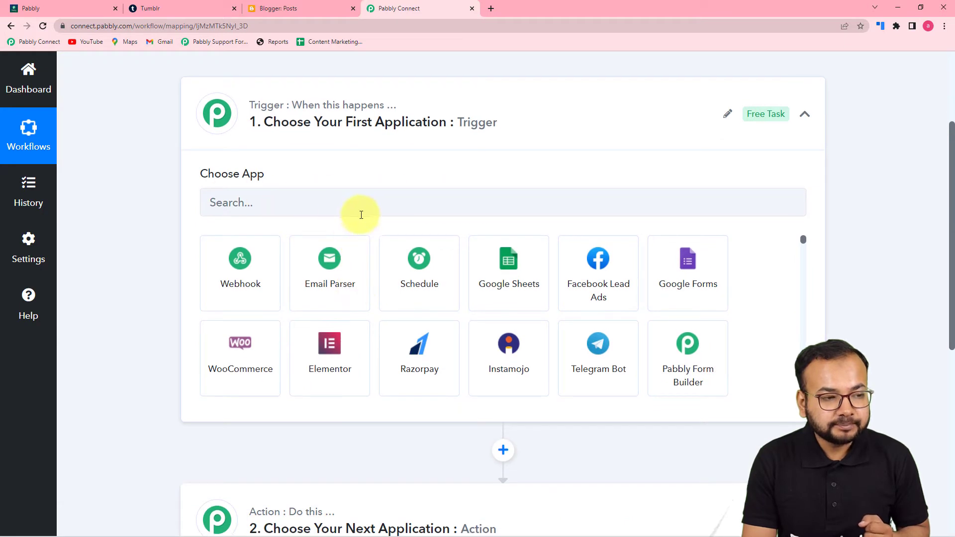
Choose Google Blogger as the workflow's trigger app with New Post Added as the trigger event
left_click(274, 206)
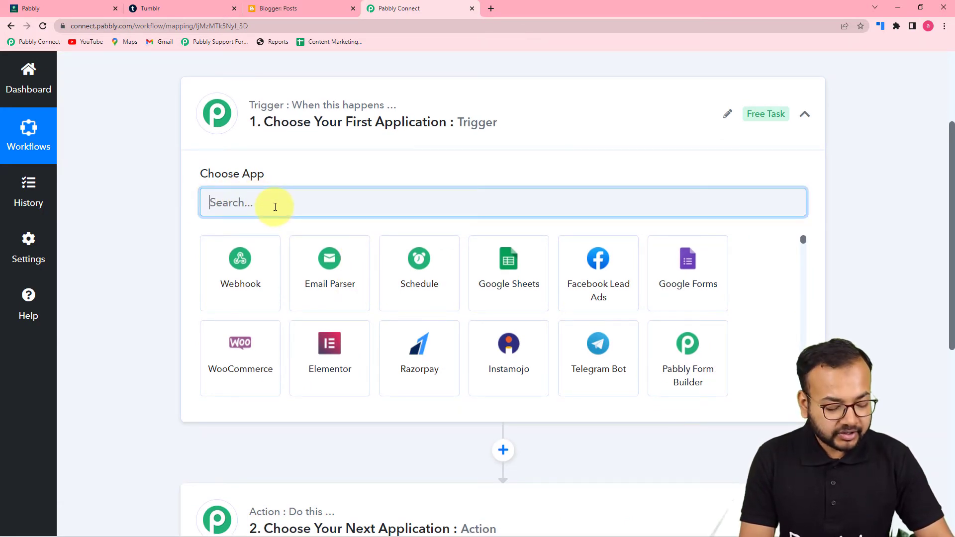
type("blo")
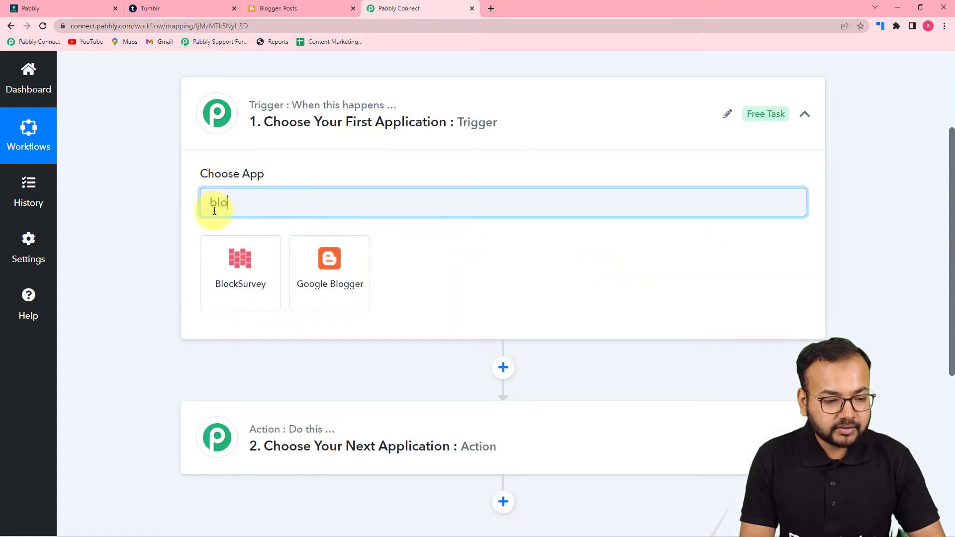
left_click(347, 275)
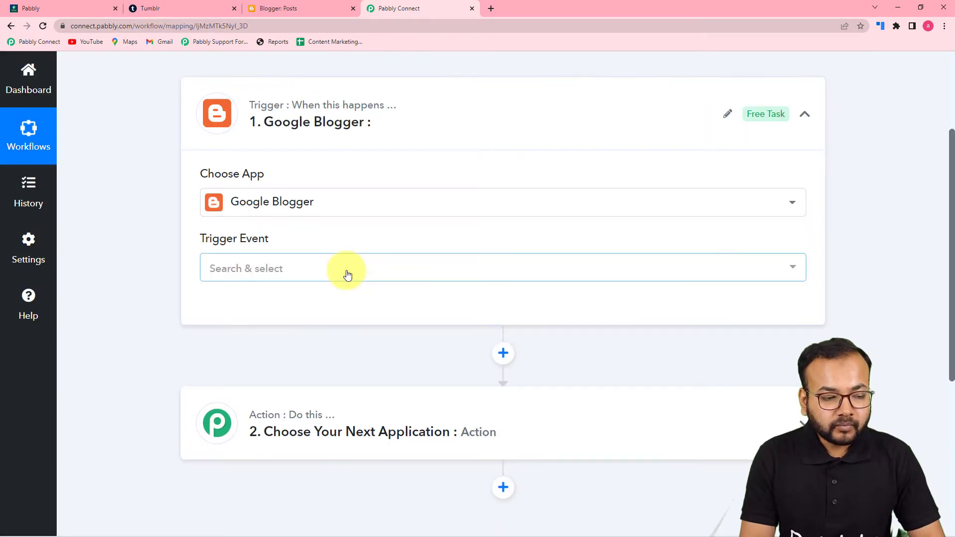
left_click(273, 269)
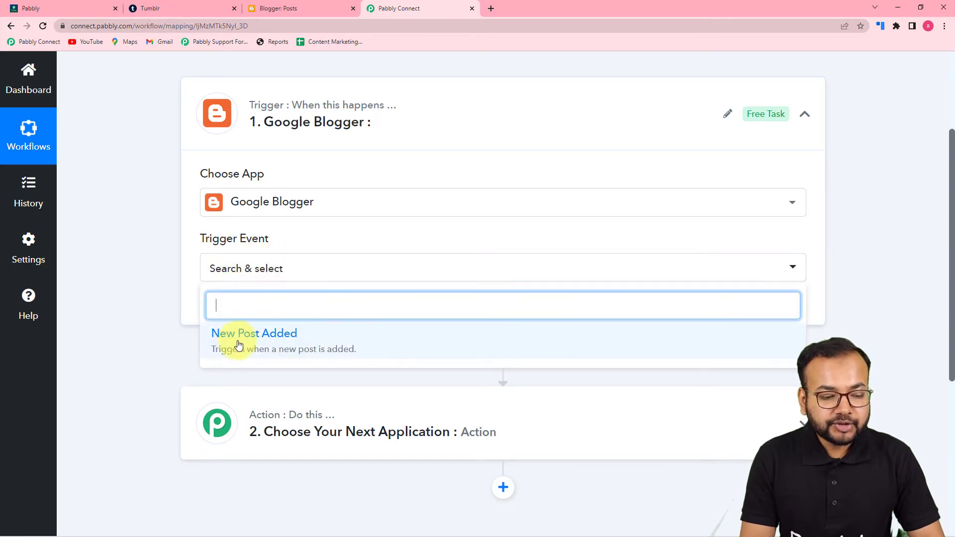
left_click(331, 342)
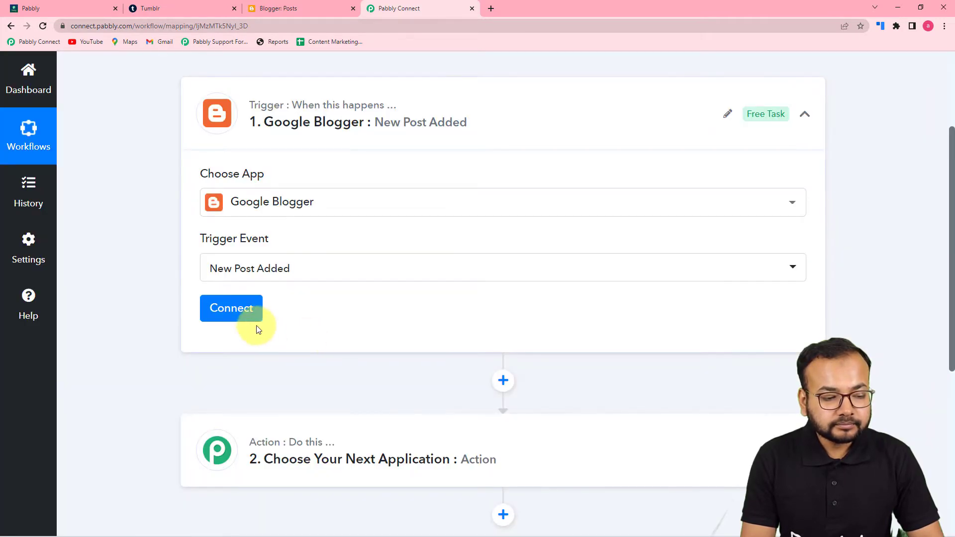
Add a new Google Blogger connection to the trigger and authorize it with the blog owner's Google account
left_click(244, 308)
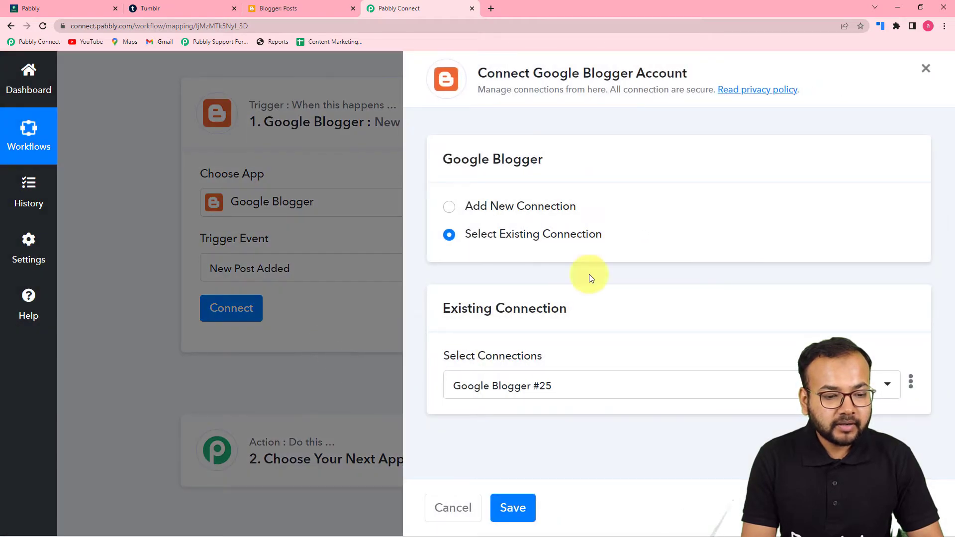
left_click(449, 207)
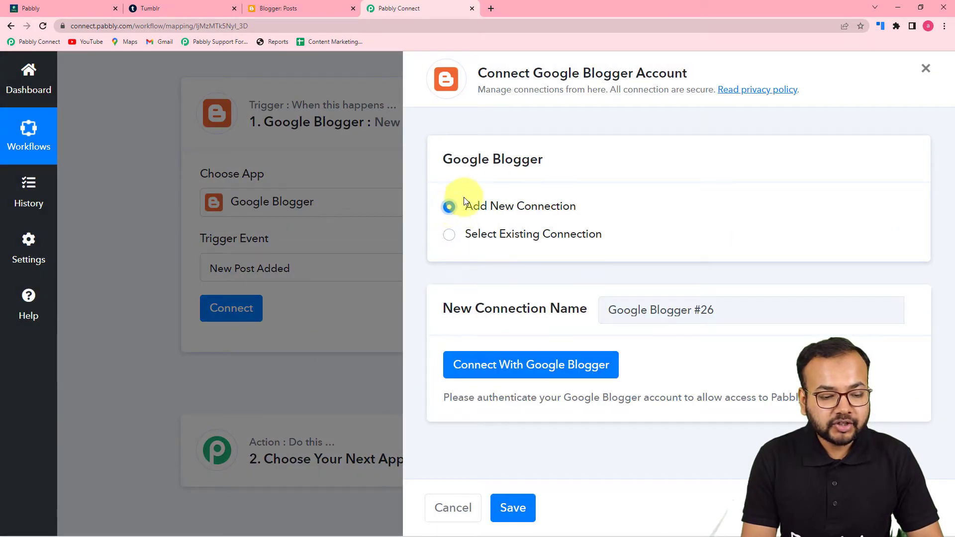
left_click(483, 370)
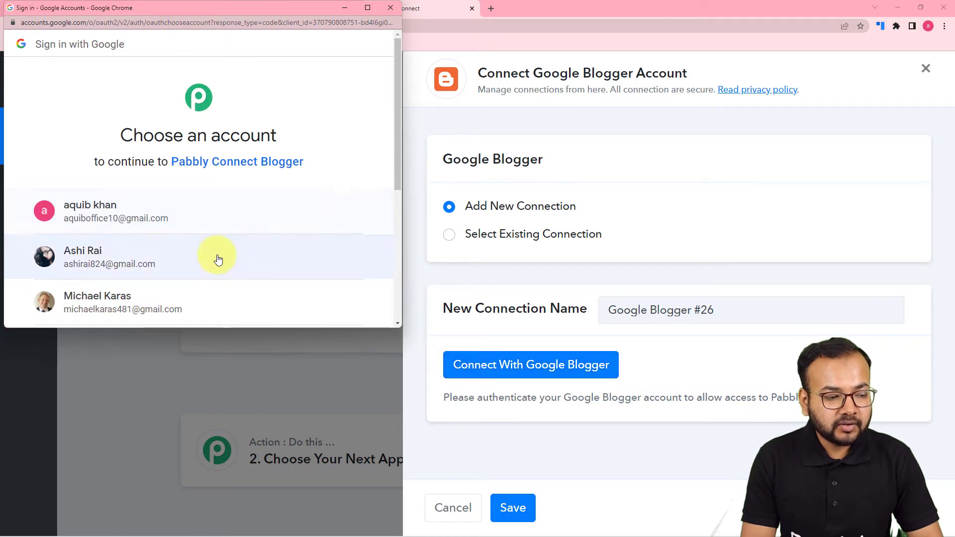
left_click(156, 260)
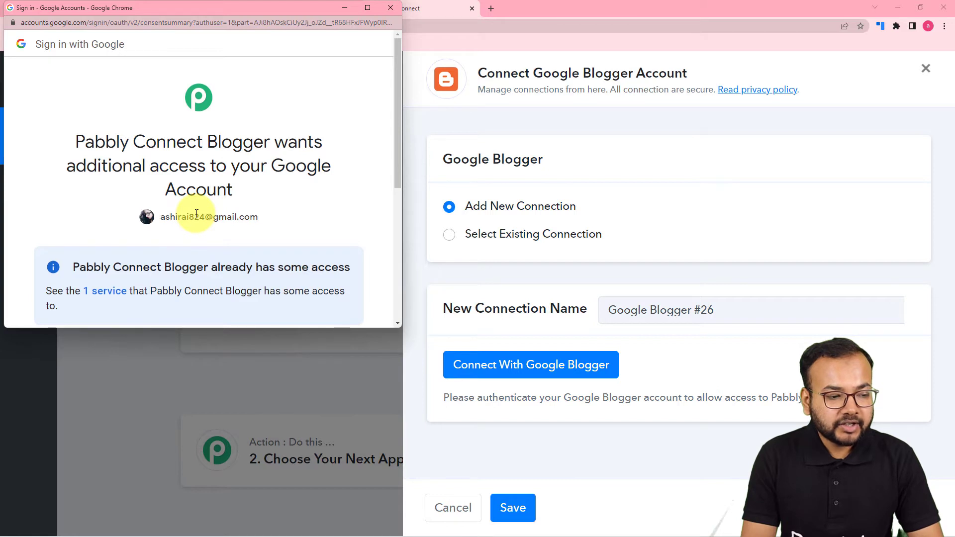
scroll(196, 213, "down", 5)
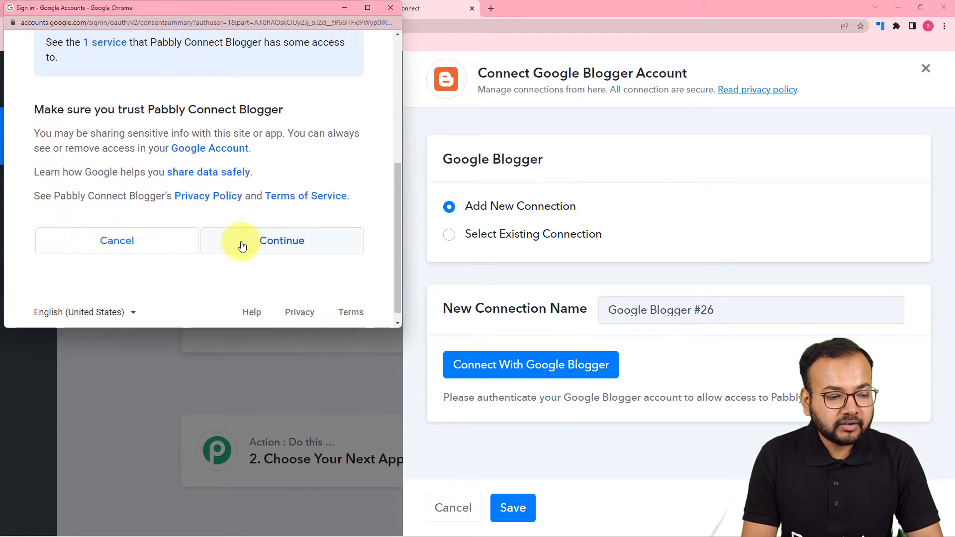
left_click(240, 241)
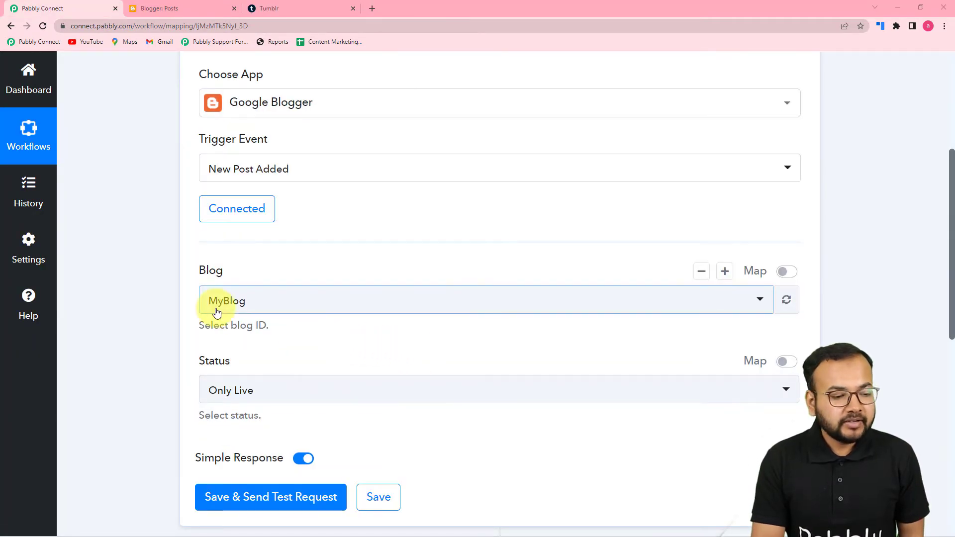
Check the blog's name in Blogger, and set the trigger's blog to MyBlog and its status to Only Live
scroll(215, 311, "down", 2)
left_click(285, 213)
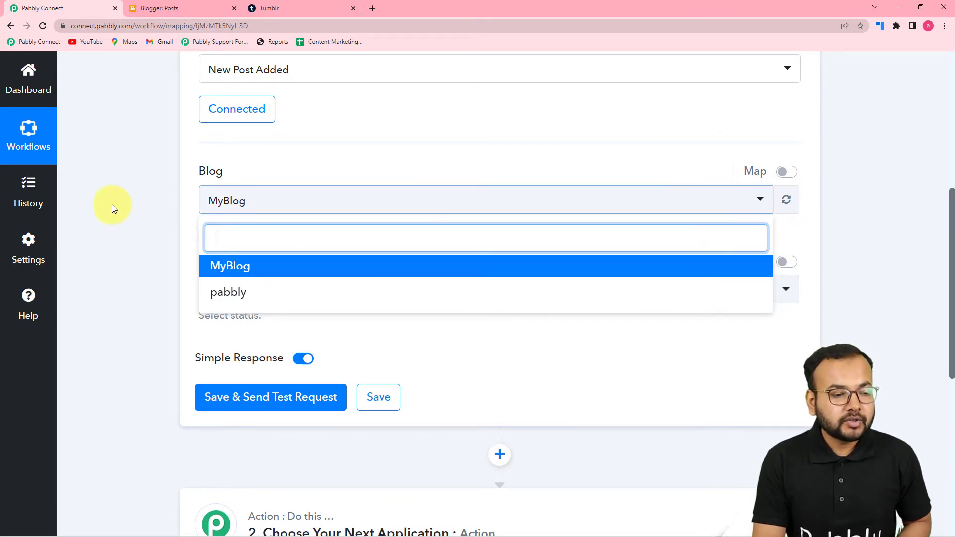
left_click(181, 10)
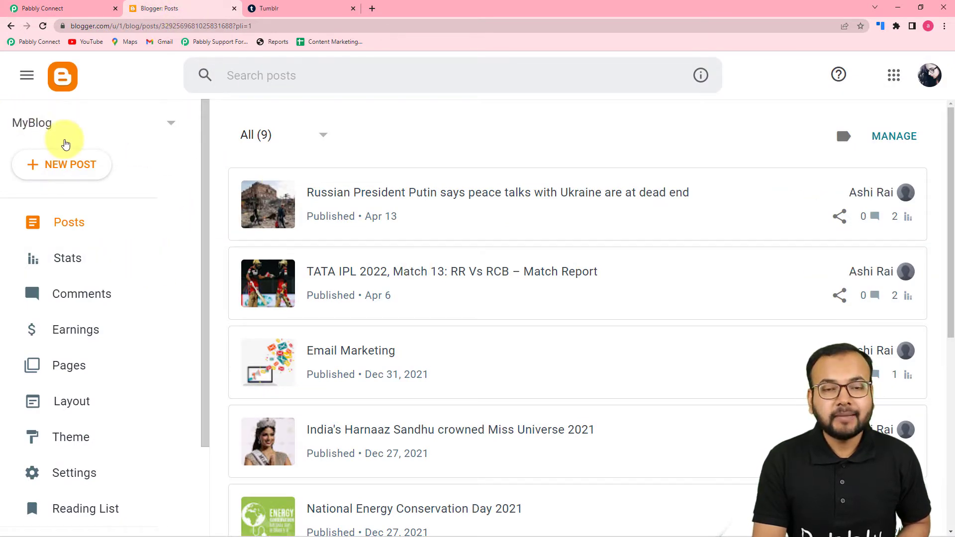
left_click(55, 9)
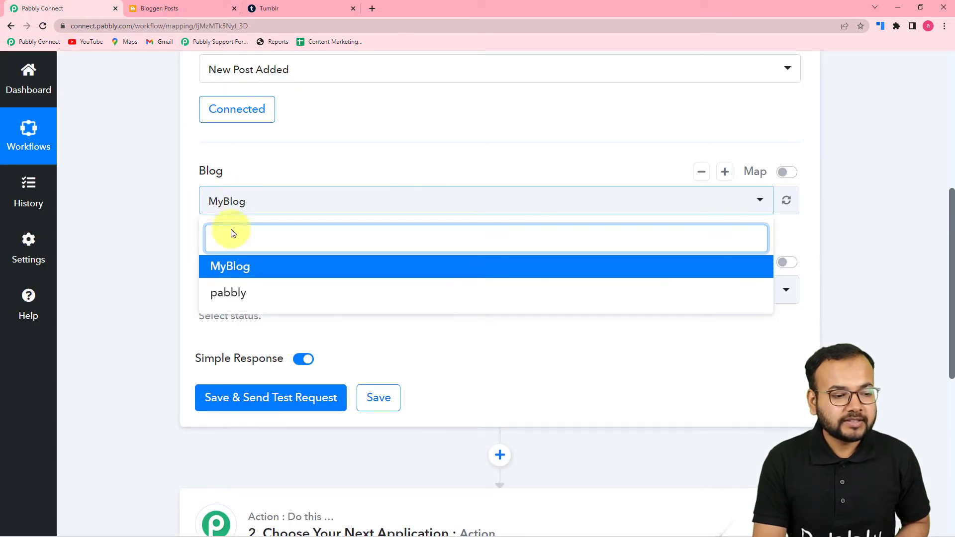
left_click(221, 269)
left_click(166, 261)
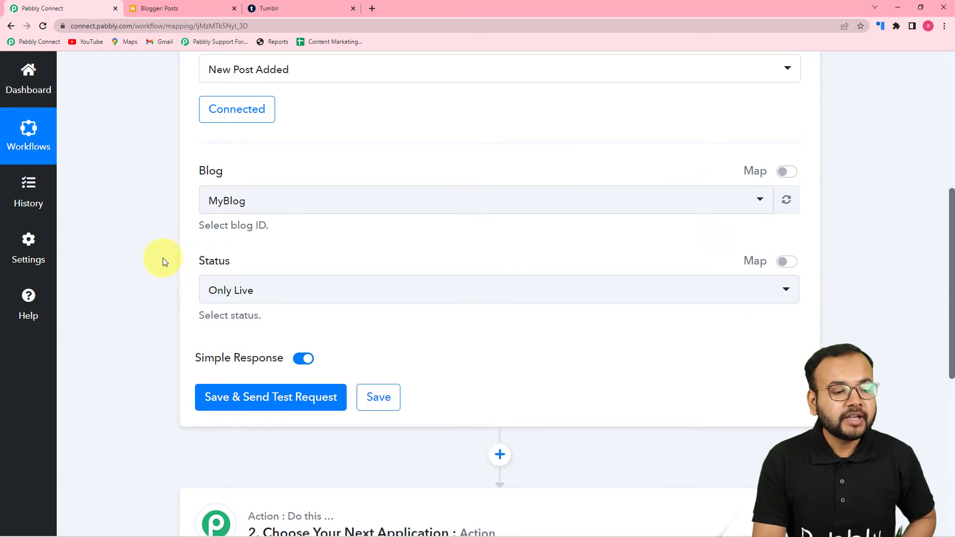
left_click(258, 293)
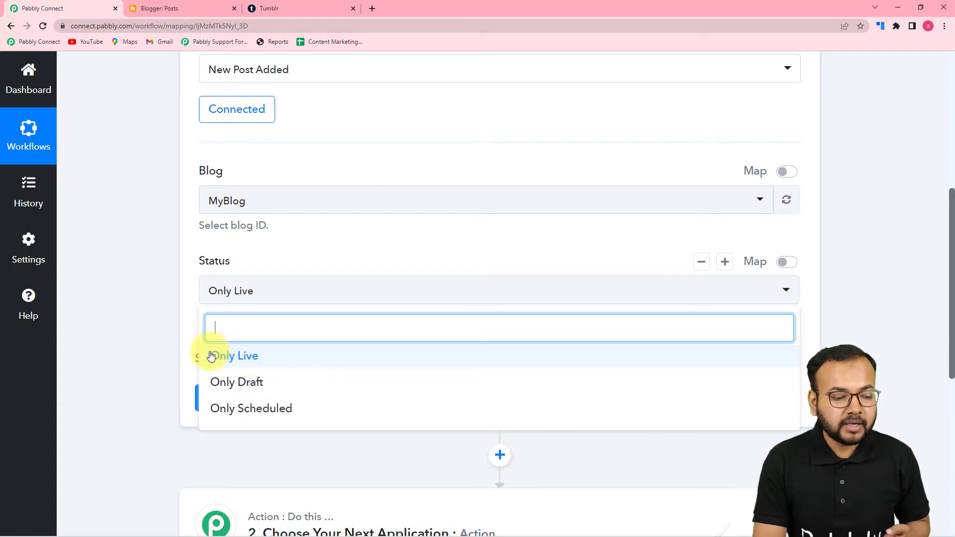
left_click(236, 362)
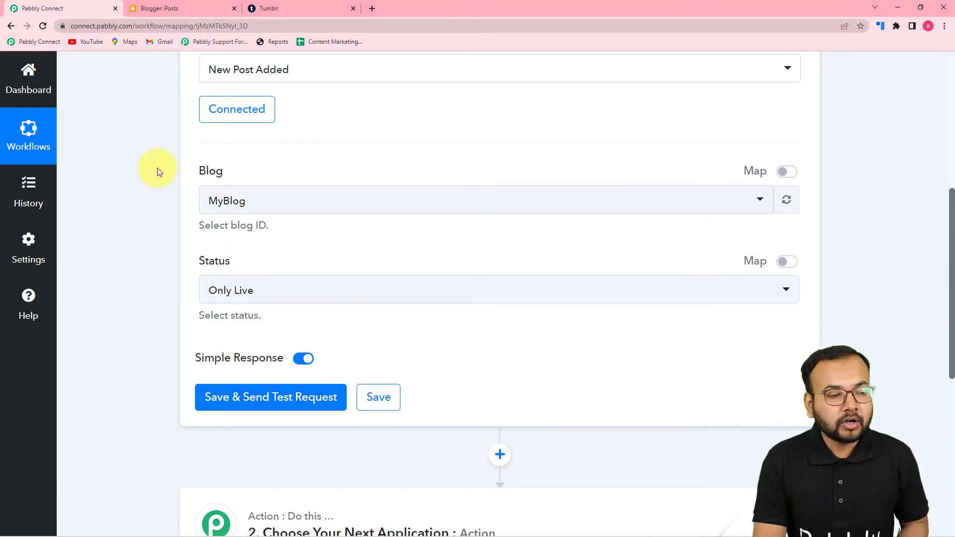
View the latest published post in Blogger, and save the trigger in Pabbly Connect with a test request
left_click(171, 13)
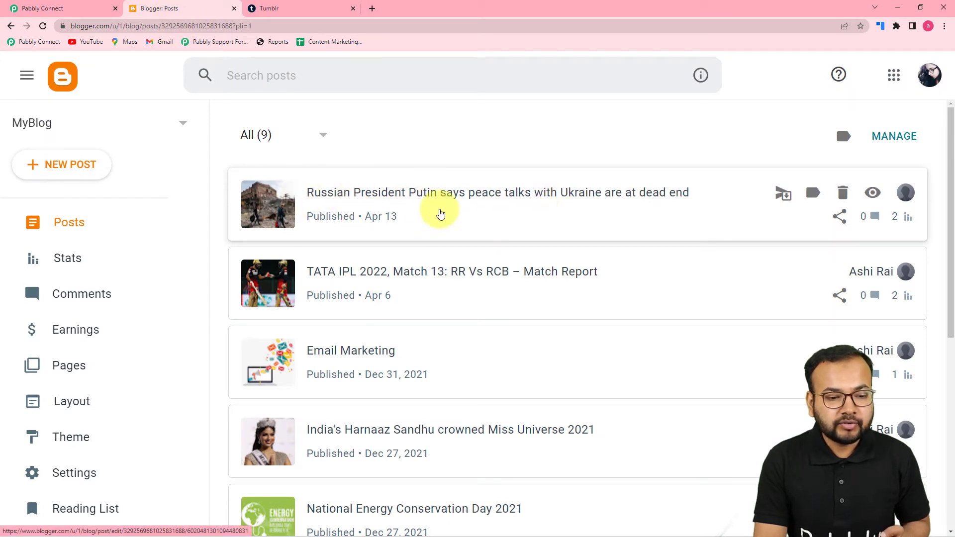
left_click(80, 8)
left_click(215, 400)
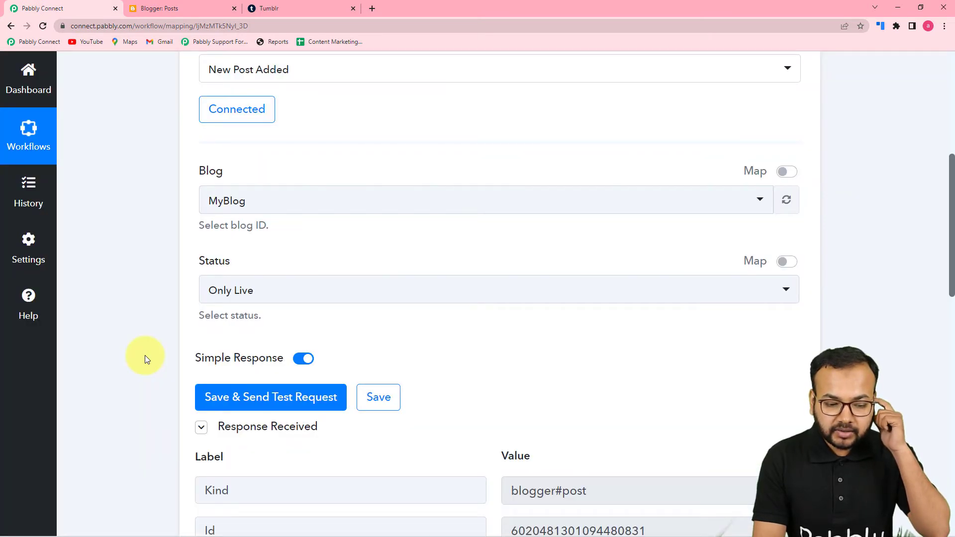
Examine the trigger response's fields, enlarging the Title value, and open the matching latest post in Blogger to compare
scroll(144, 355, "down", 7)
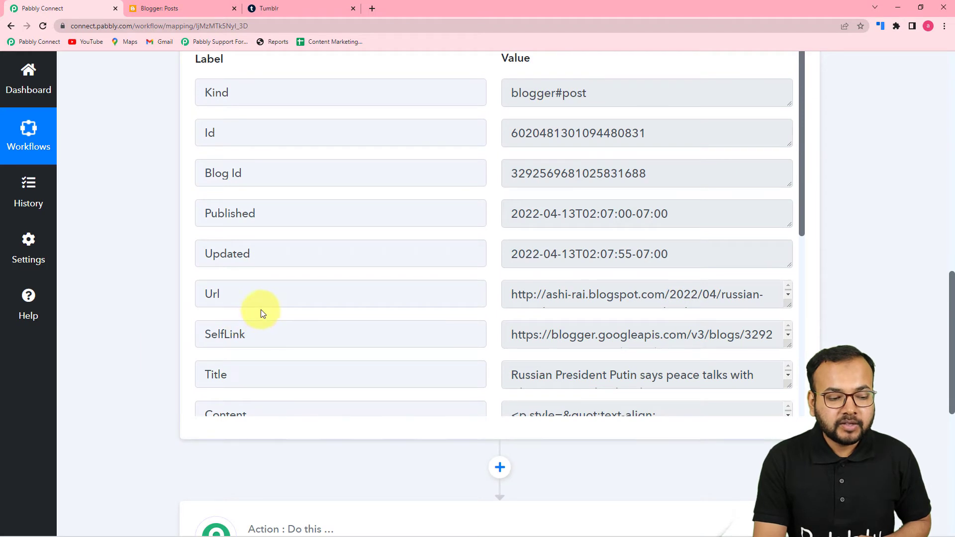
scroll(261, 309, "down", 3)
scroll(261, 310, "up", 1)
left_click_drag(783, 286, 788, 342)
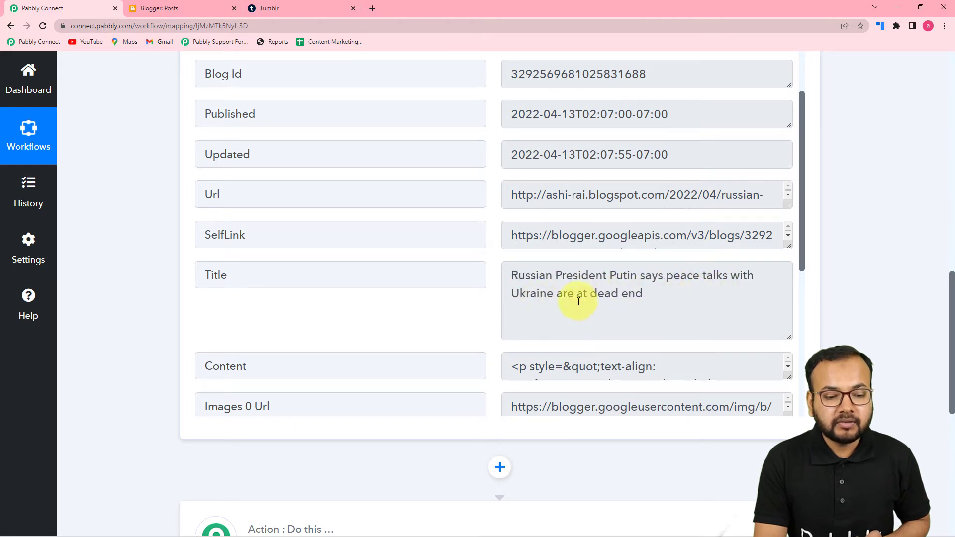
left_click(205, 7)
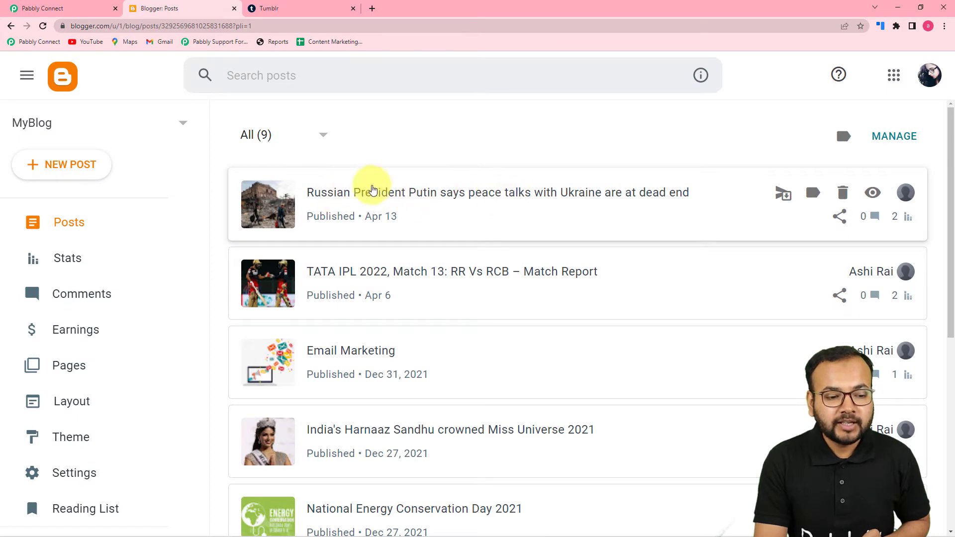
left_click(478, 198)
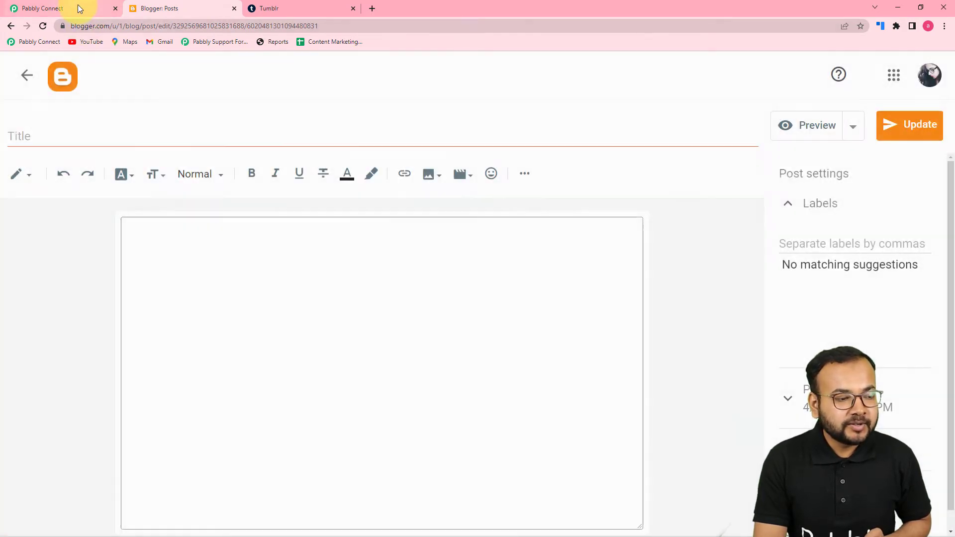
Enlarge the Content value in Pabbly Connect's trigger response, and compare it with the post's text and image in Blogger
left_click(77, 8)
scroll(248, 286, "down", 1)
scroll(247, 286, "down", 2)
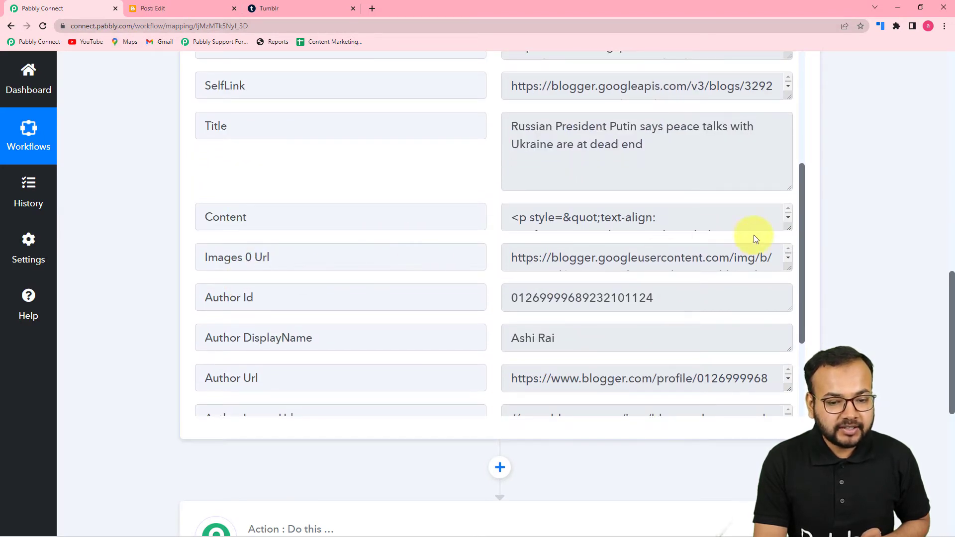
left_click_drag(787, 226, 785, 279)
scroll(421, 253, "down", 2)
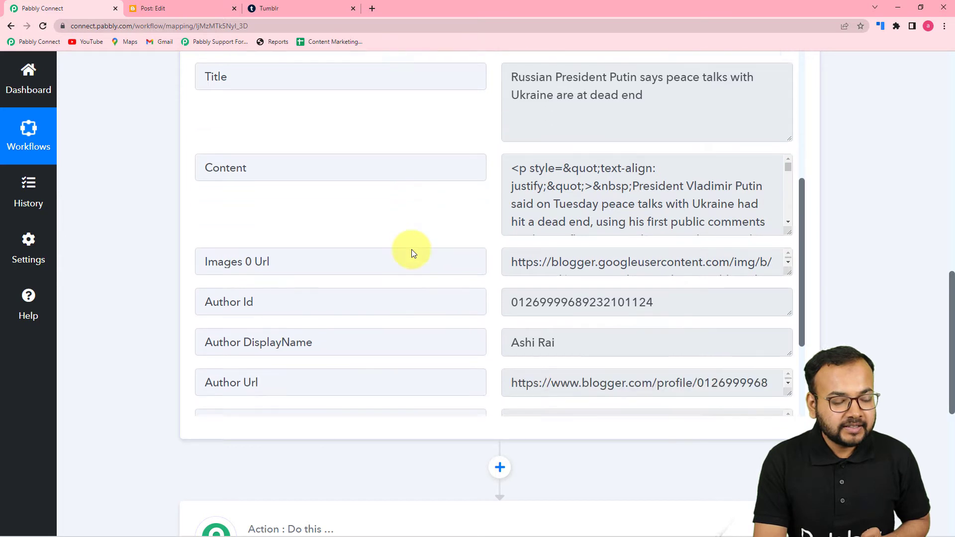
left_click_drag(786, 179, 786, 297)
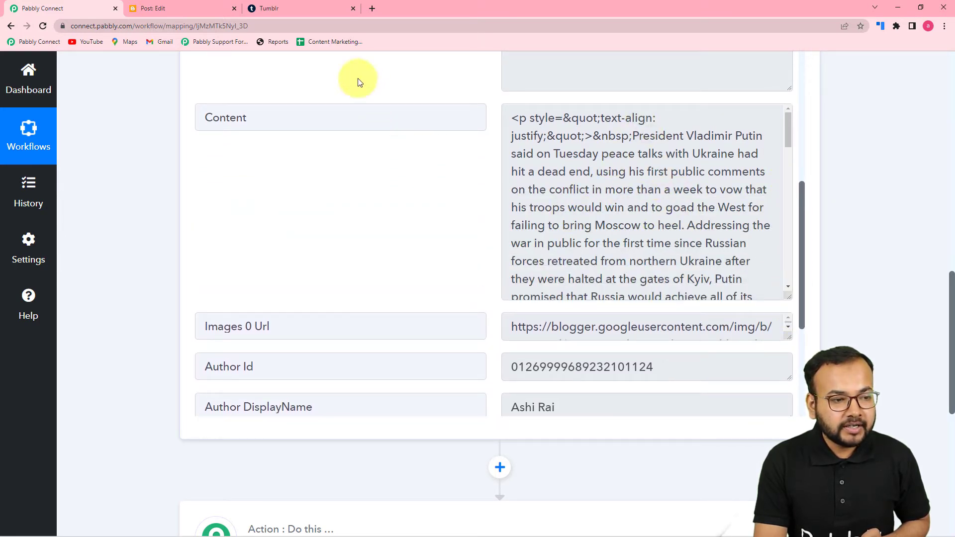
left_click(192, 9)
scroll(193, 272, "down", 1)
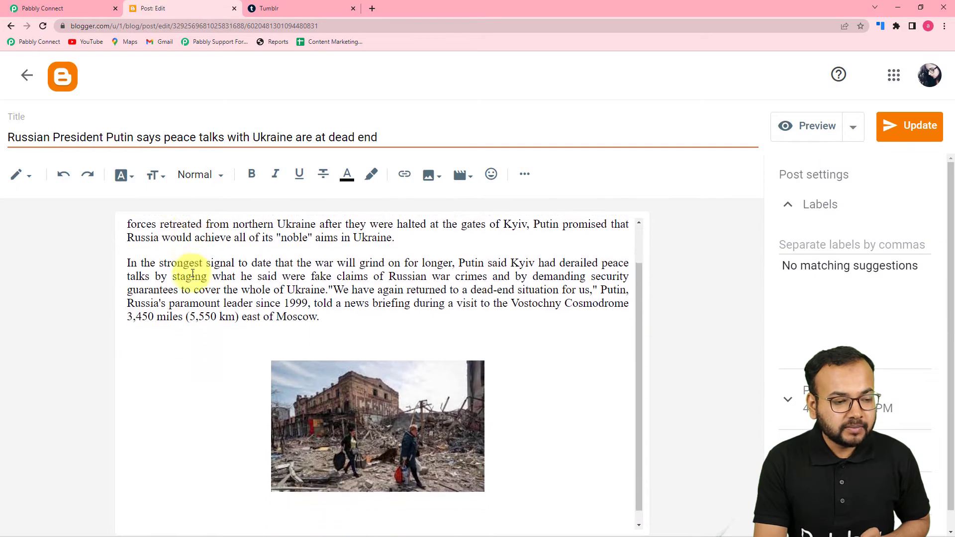
scroll(193, 272, "up", 1)
Return to Pabbly Connect and read through the Content value, examining its text, HTML tags and image link
left_click(78, 7)
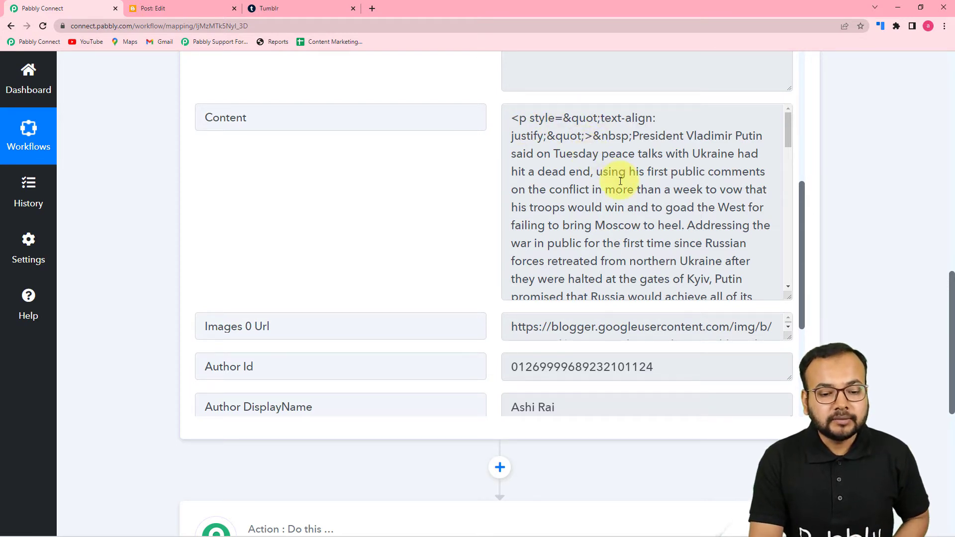
scroll(620, 181, "down", 3)
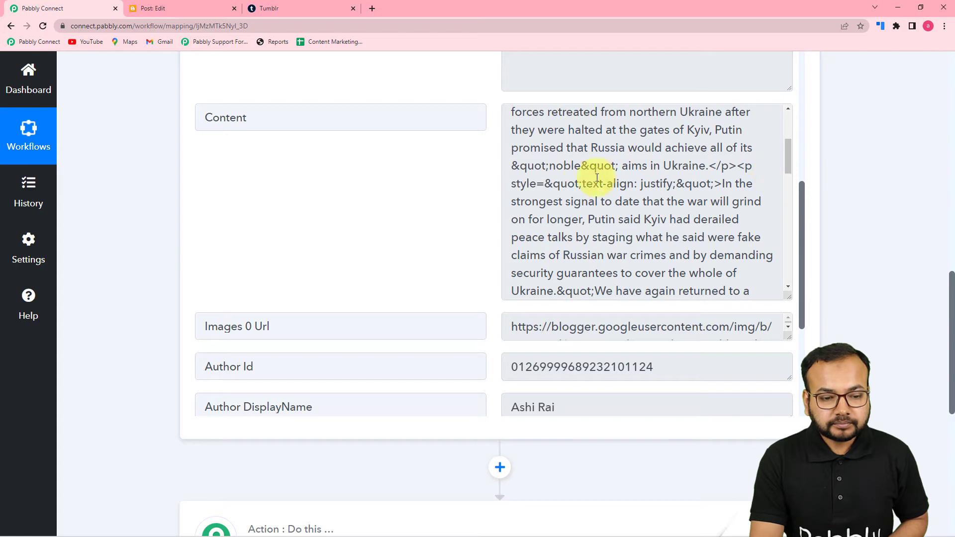
scroll(618, 178, "down", 2)
scroll(604, 186, "up", 3)
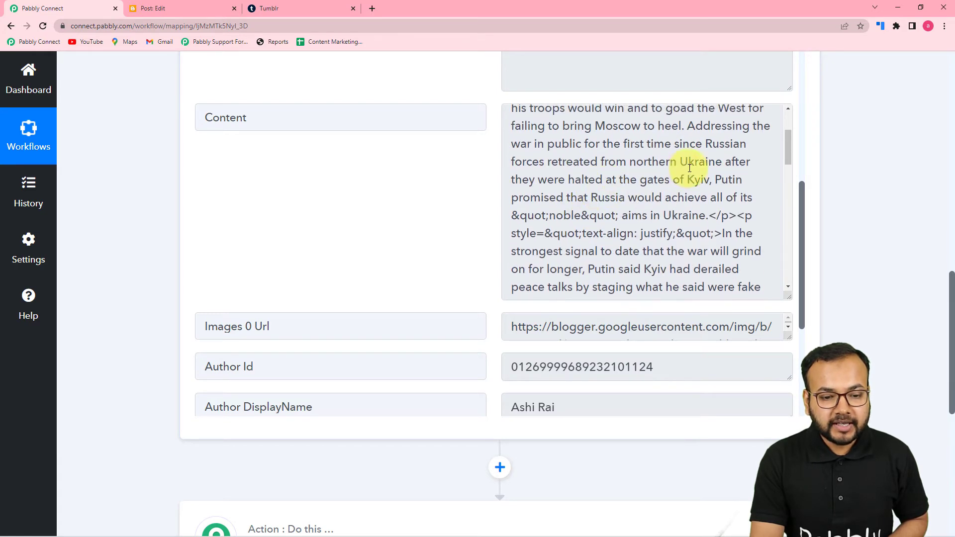
scroll(623, 231, "down", 6)
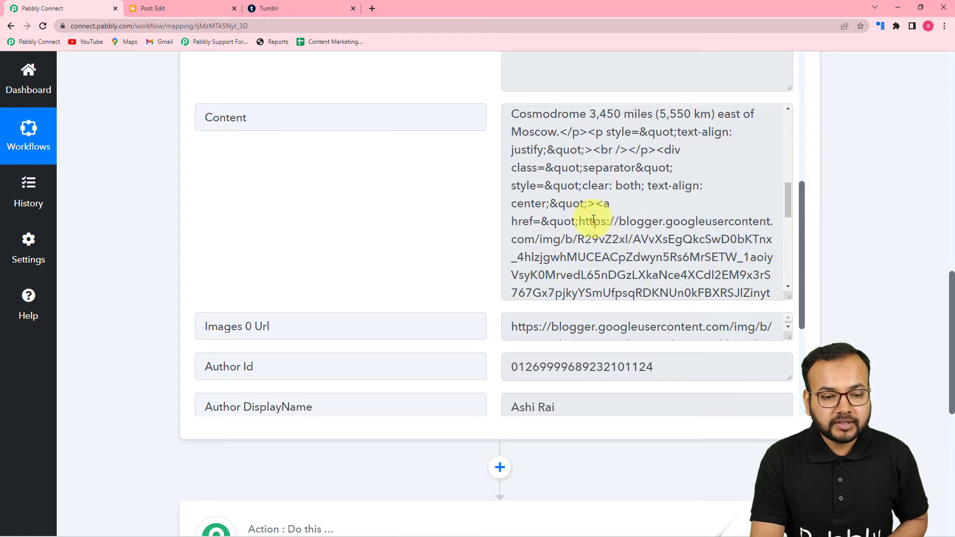
scroll(613, 232, "down", 4)
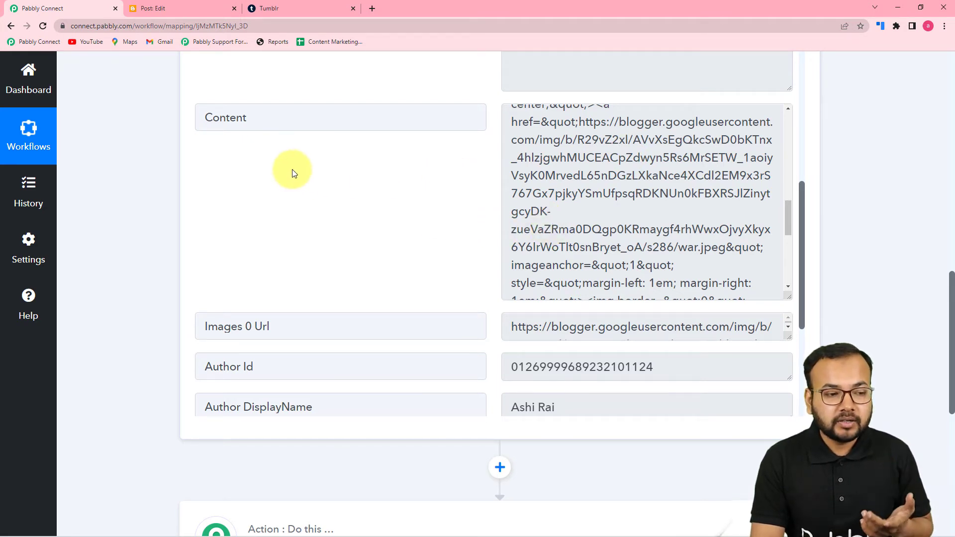
Search the apps for "data" and choose Data Transformer by Pabbly as the workflow's second step
scroll(159, 199, "down", 3)
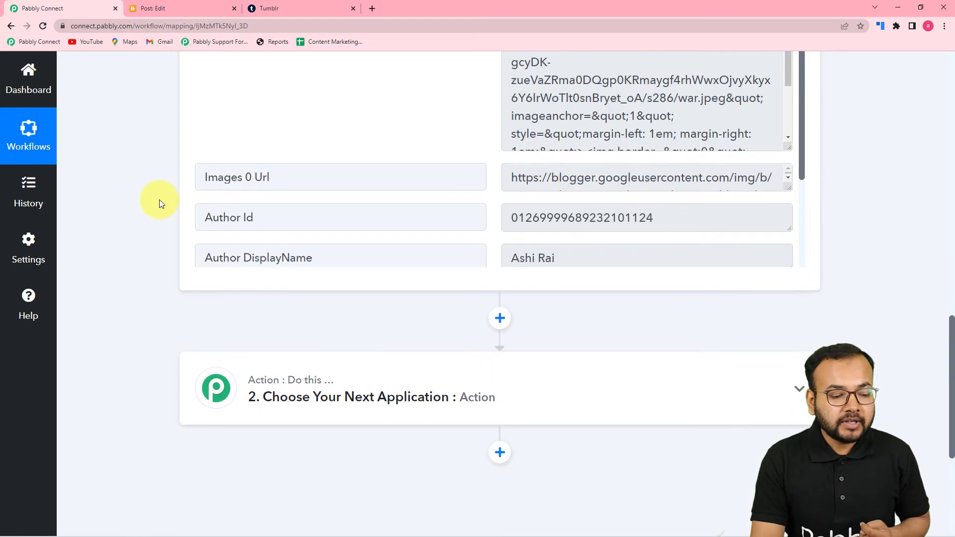
scroll(159, 199, "down", 2)
left_click(368, 301)
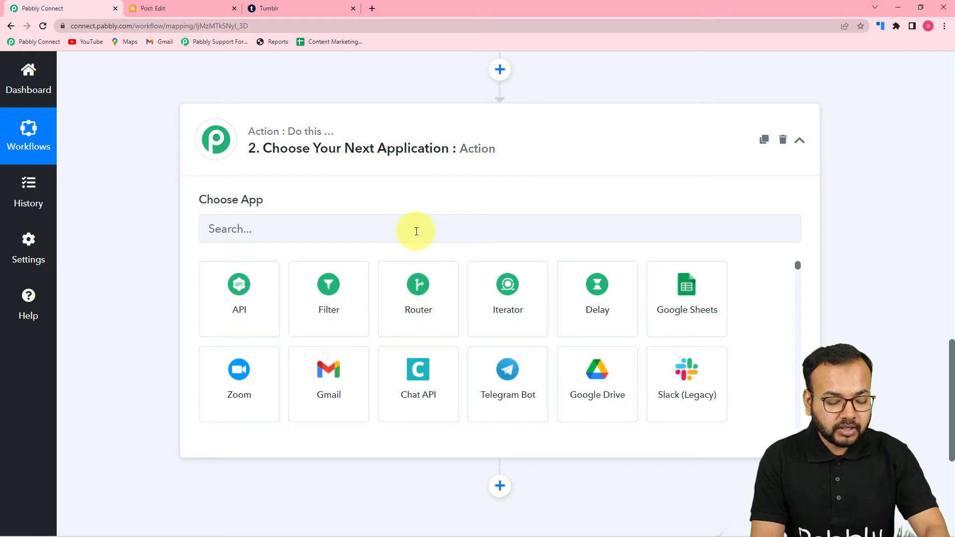
left_click(380, 224)
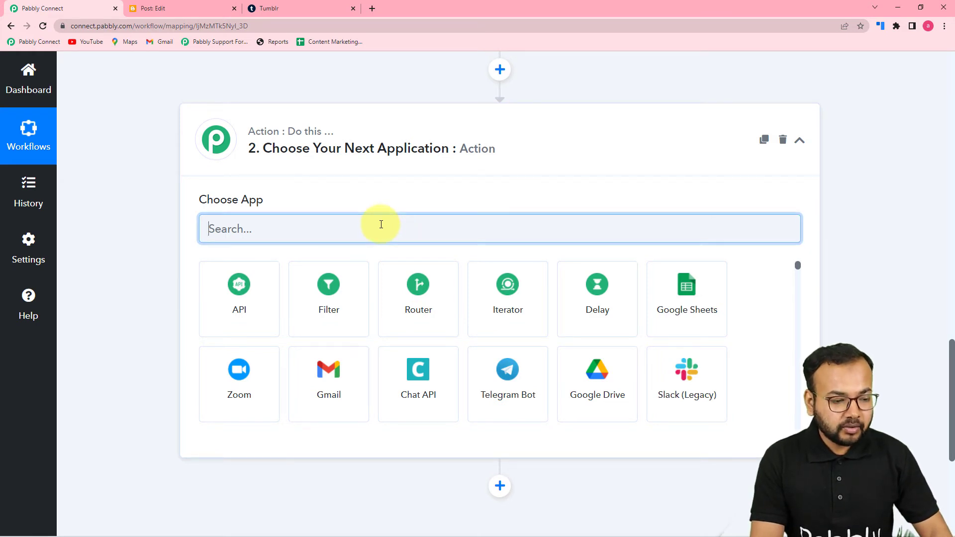
type("data")
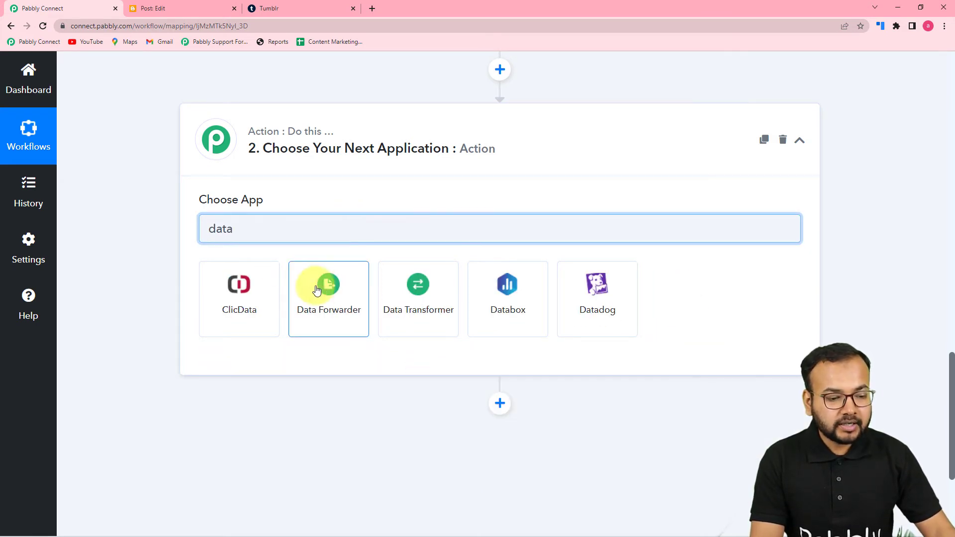
left_click(419, 310)
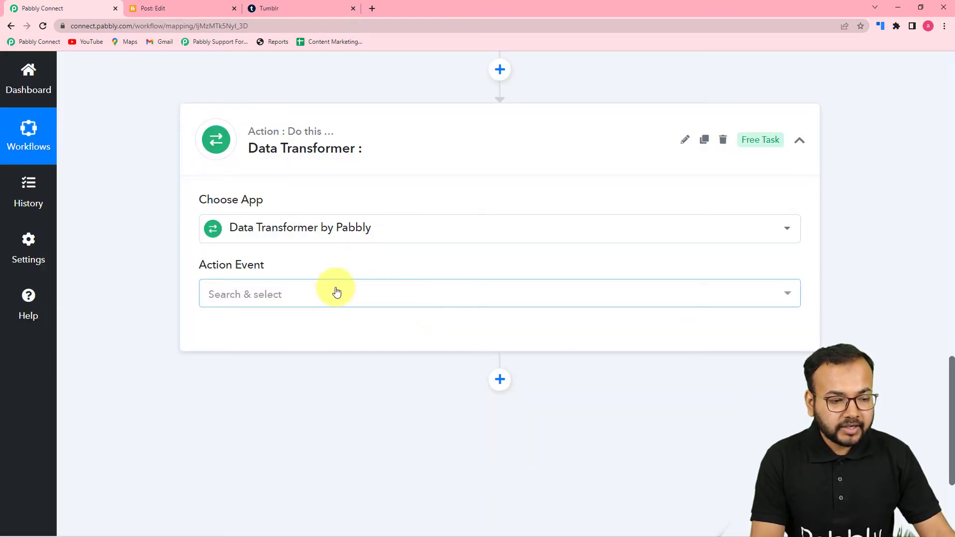
Set the Data Transformer's action event to Strip HTML Tags and connect it
left_click(337, 293)
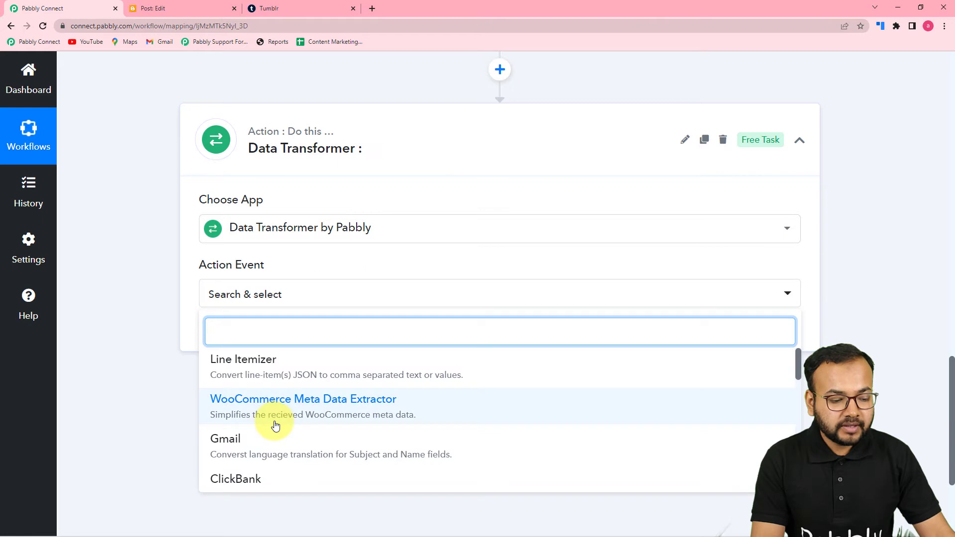
scroll(274, 426, "down", 2)
scroll(274, 426, "down", 2)
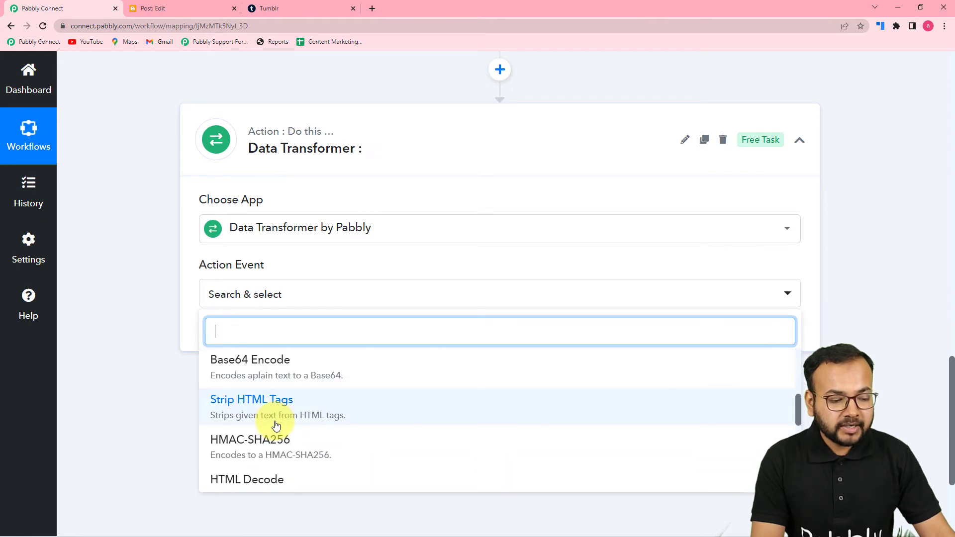
scroll(239, 415, "down", 1)
left_click(305, 366)
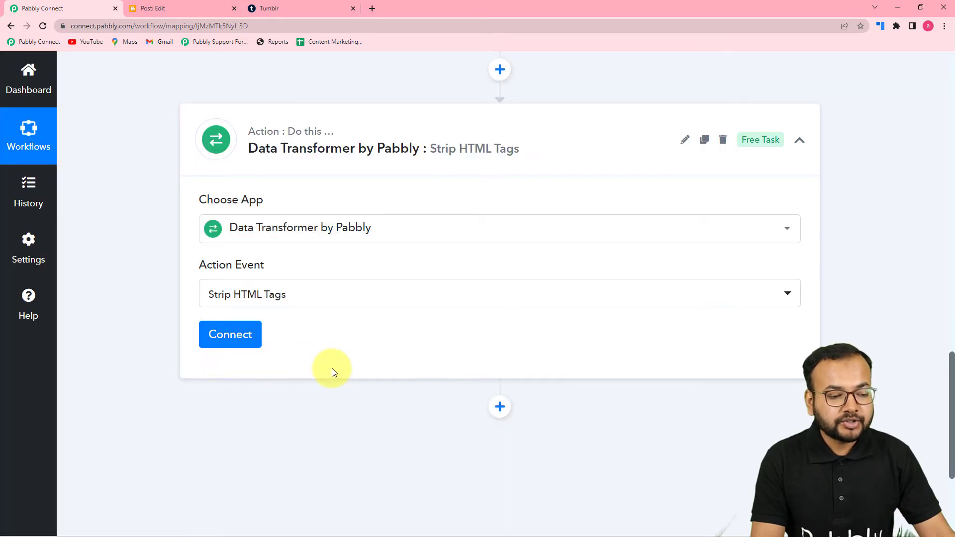
left_click(242, 339)
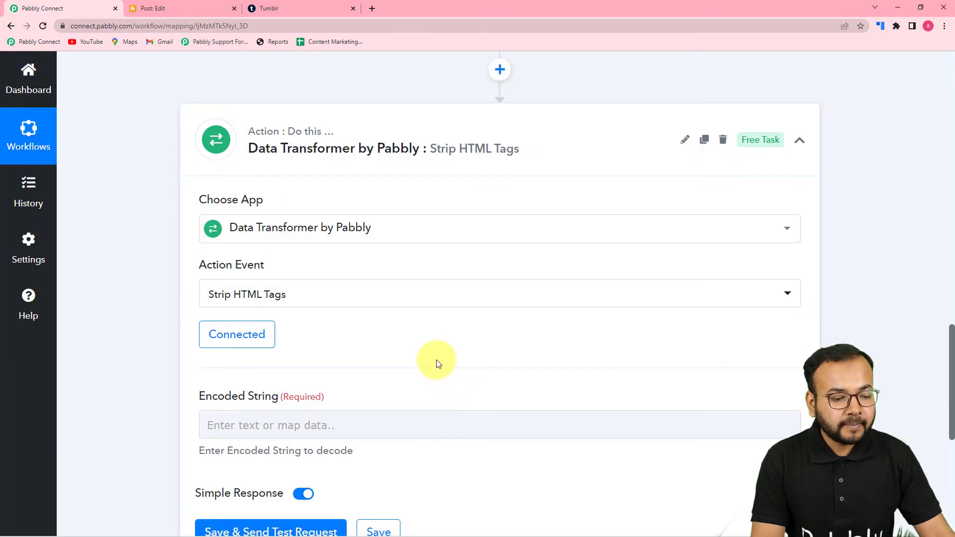
Map the Content field from Google Blogger: New Post Added into the Data Transformer's Encoded String
scroll(437, 359, "down", 3)
left_click(318, 280)
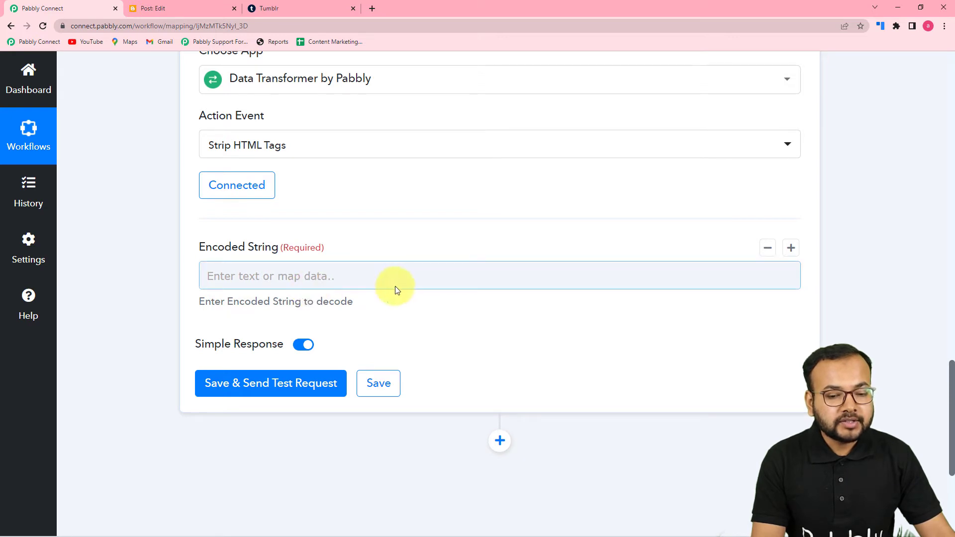
scroll(544, 320, "up", 4)
scroll(461, 326, "down", 3)
scroll(506, 336, "up", 3)
scroll(506, 336, "up", 7)
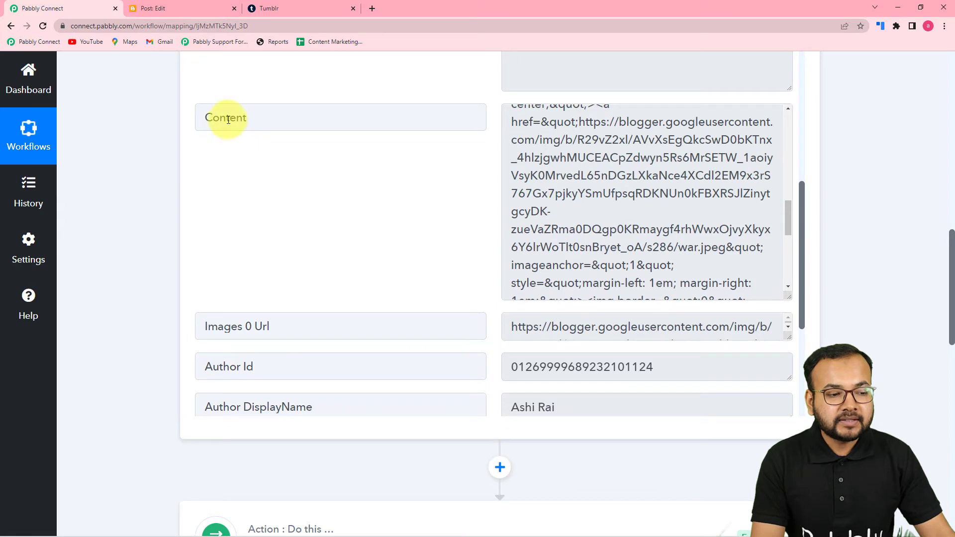
scroll(154, 219, "down", 13)
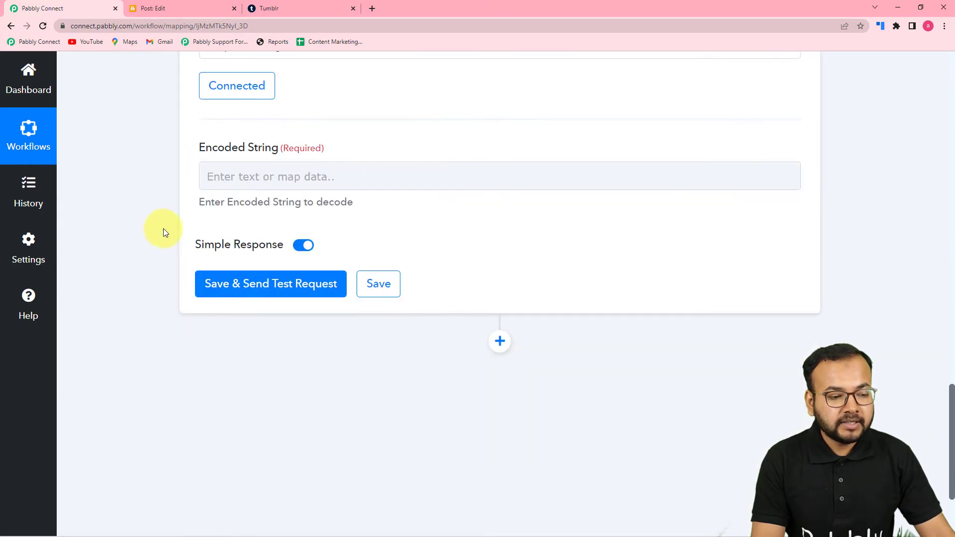
left_click(283, 176)
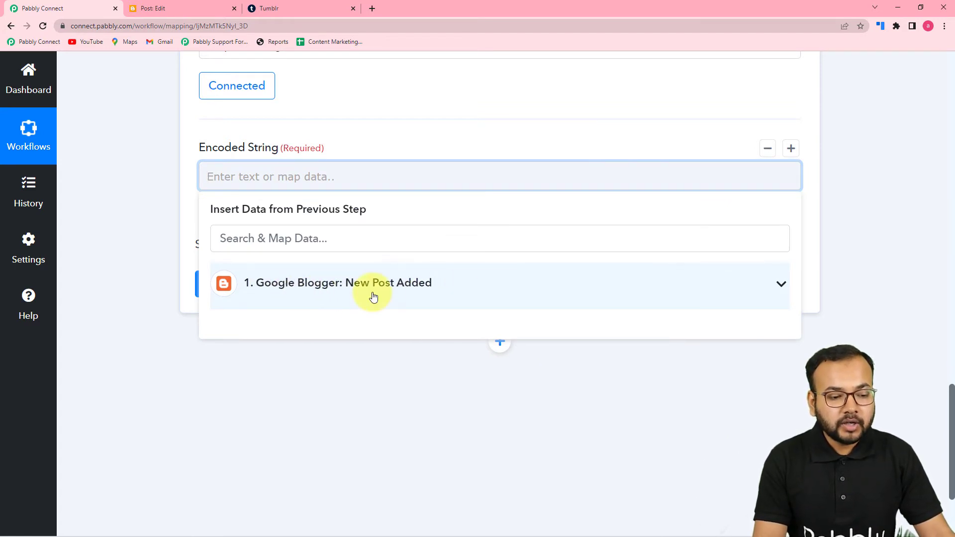
left_click(417, 296)
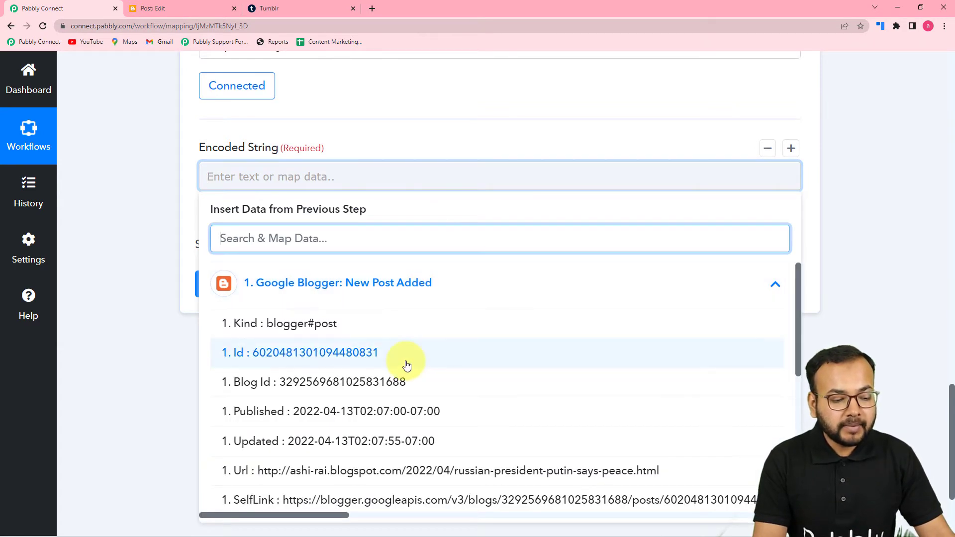
scroll(405, 363, "down", 4)
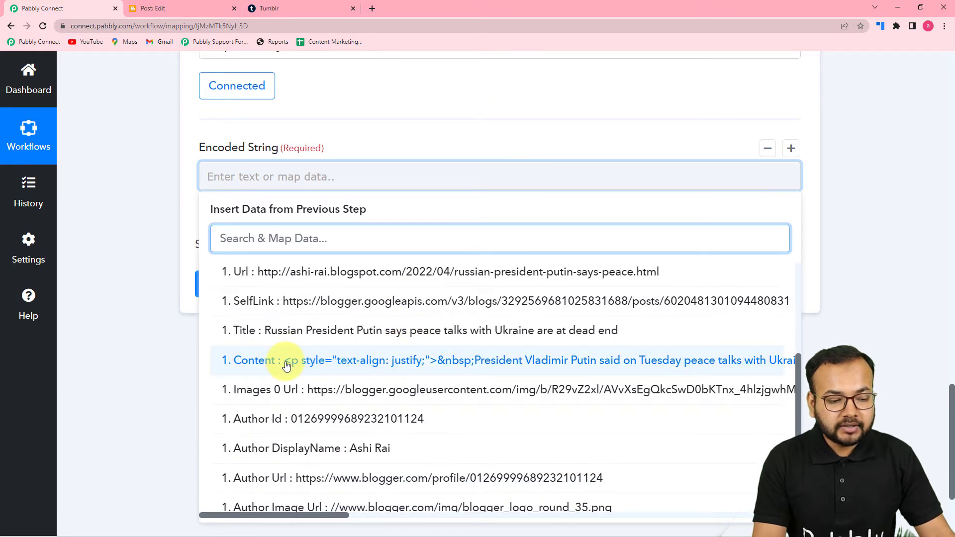
left_click(286, 365)
left_click(155, 260)
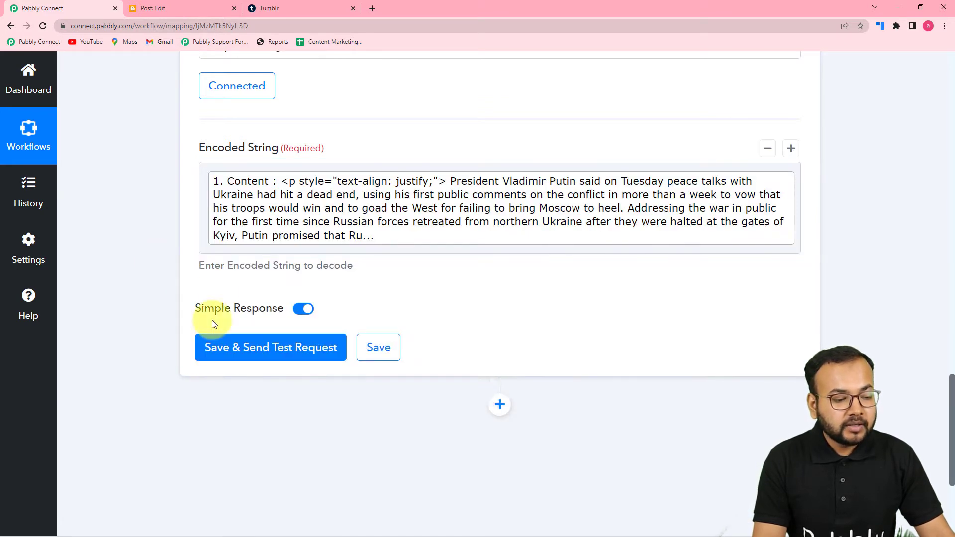
Save the Data Transformer step with a test request, and enlarge the response's Result value to read the stripped text
left_click(235, 351)
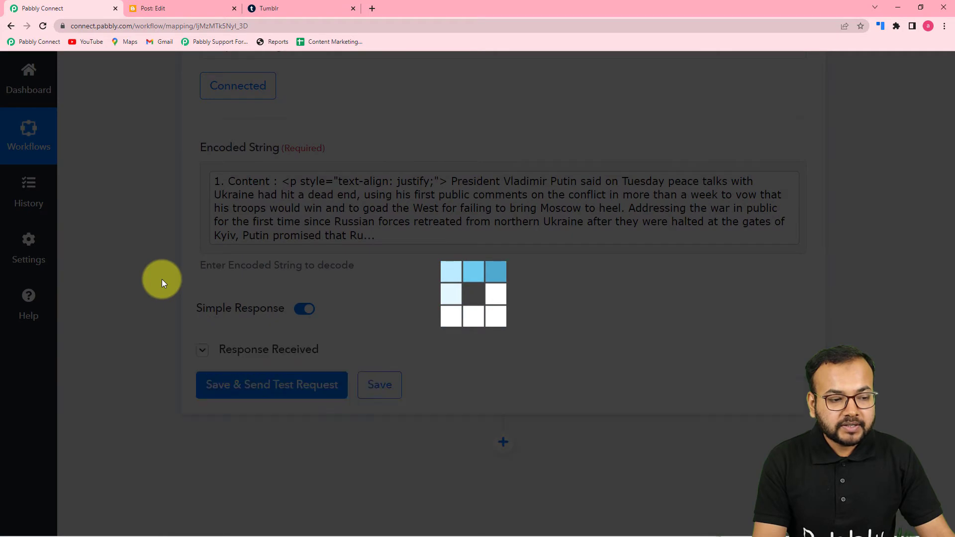
scroll(162, 279, "down", 3)
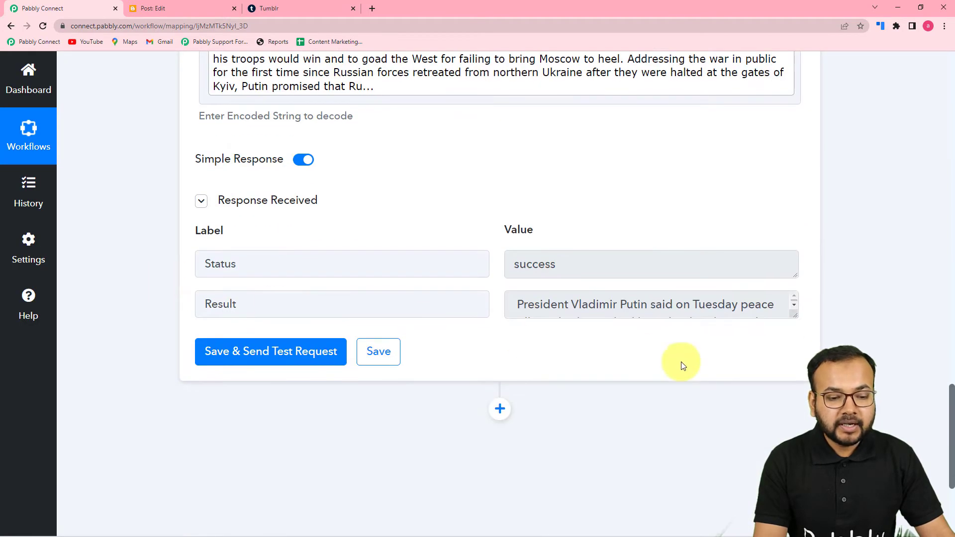
left_click_drag(794, 315, 794, 501)
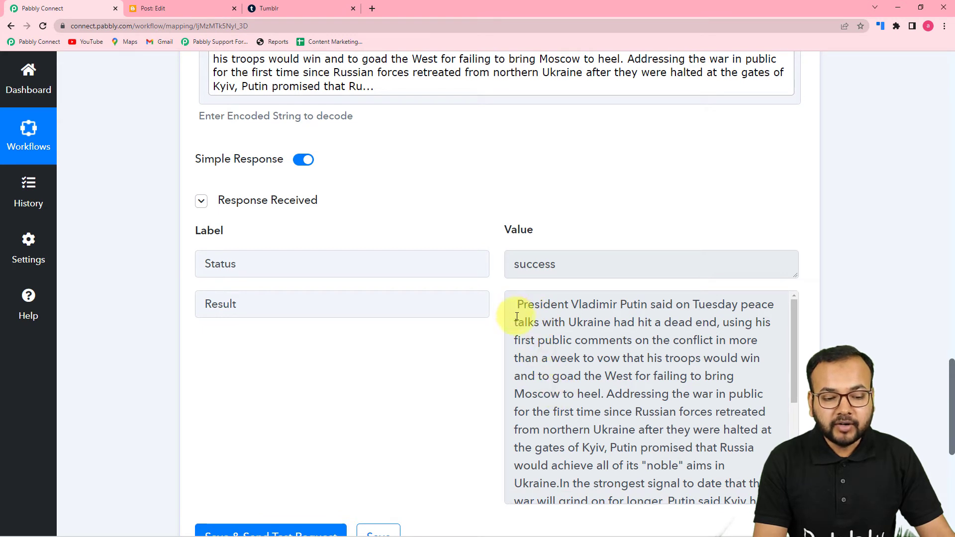
scroll(556, 357, "down", 4)
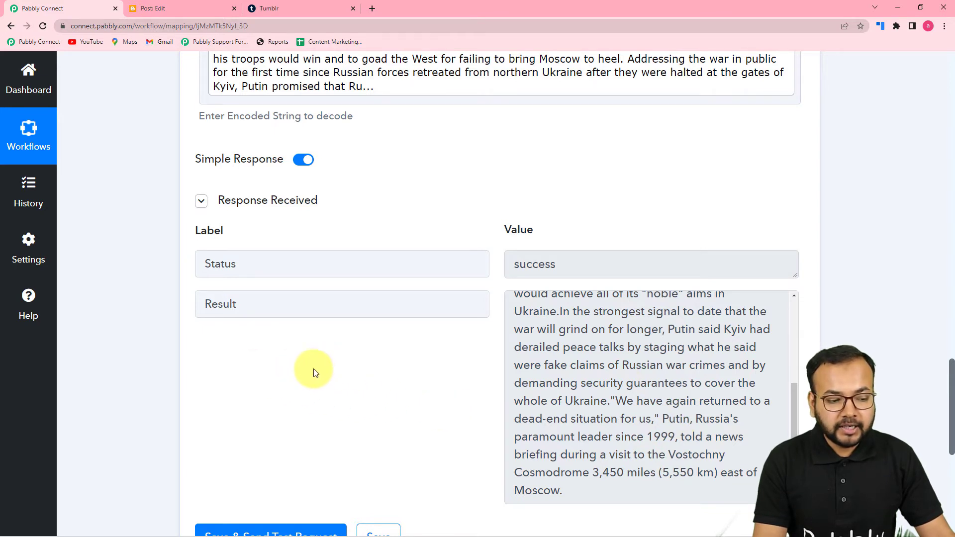
Add a third action step to the workflow, search the apps for "tumblr" and choose Tumblr
scroll(139, 359, "down", 4)
scroll(139, 359, "down", 2)
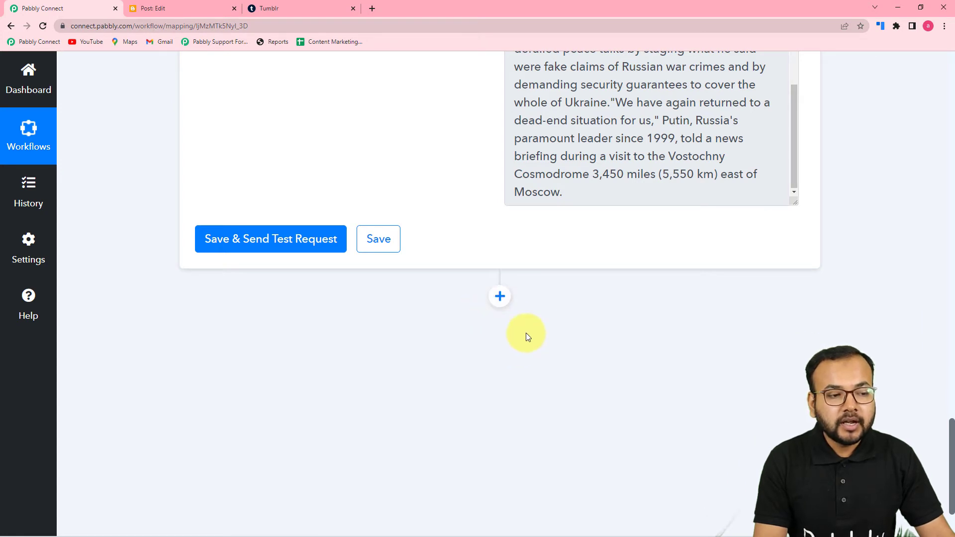
left_click(499, 301)
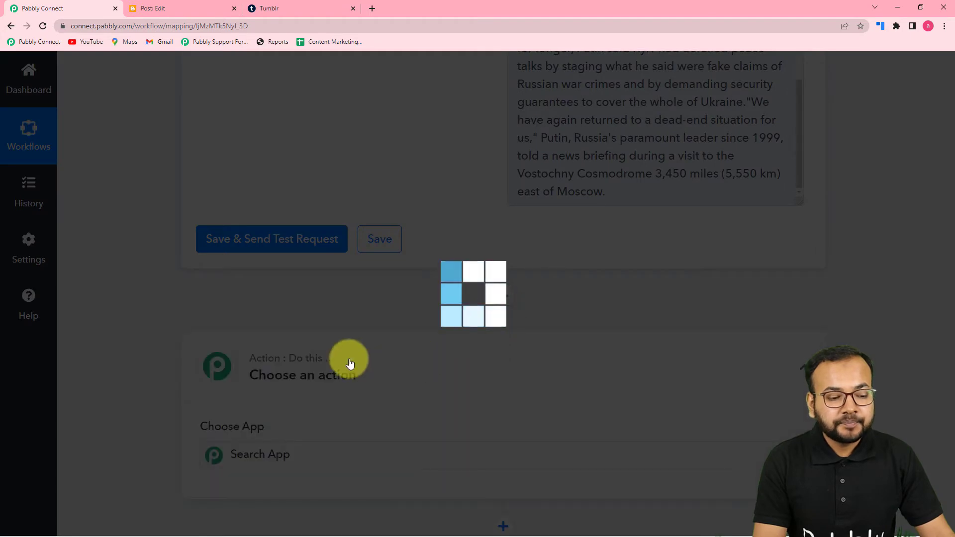
scroll(350, 363, "down", 4)
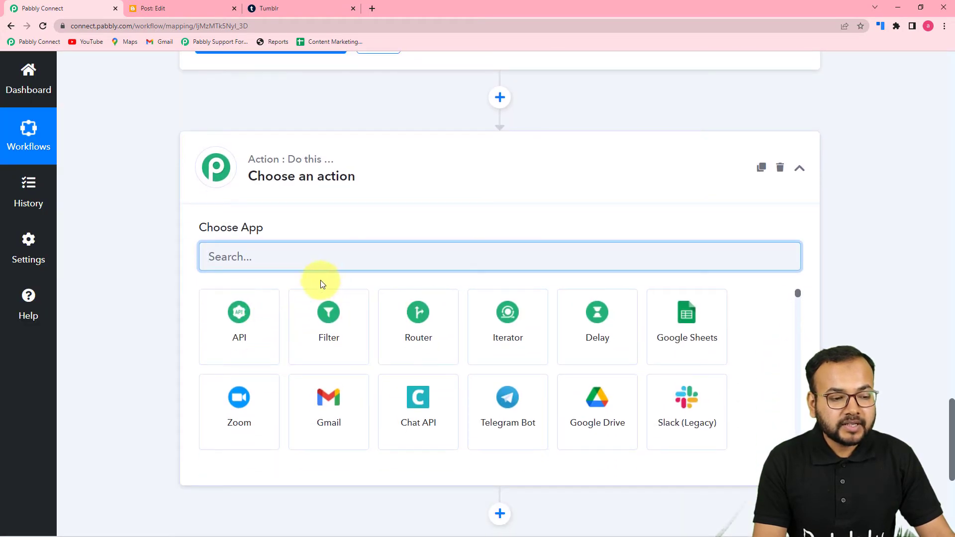
type("tumblr")
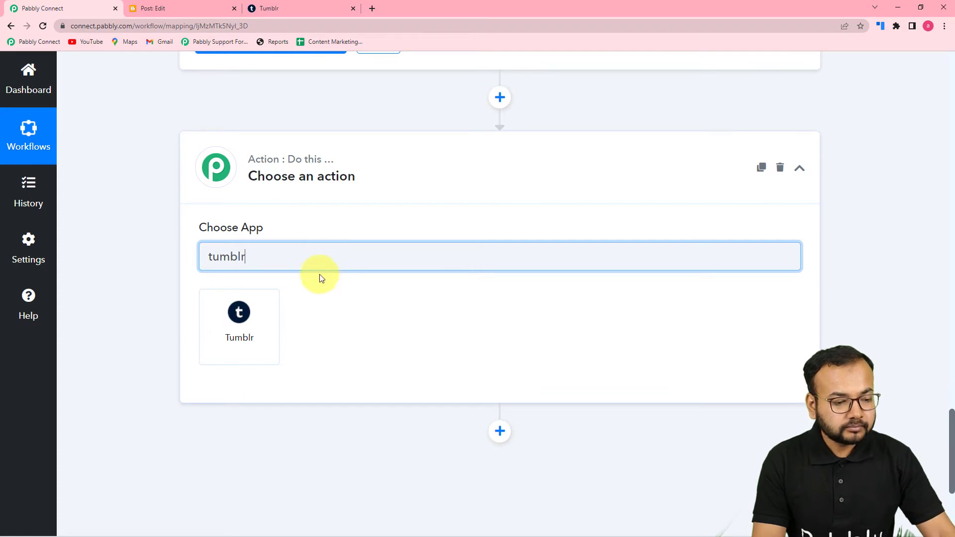
left_click(275, 323)
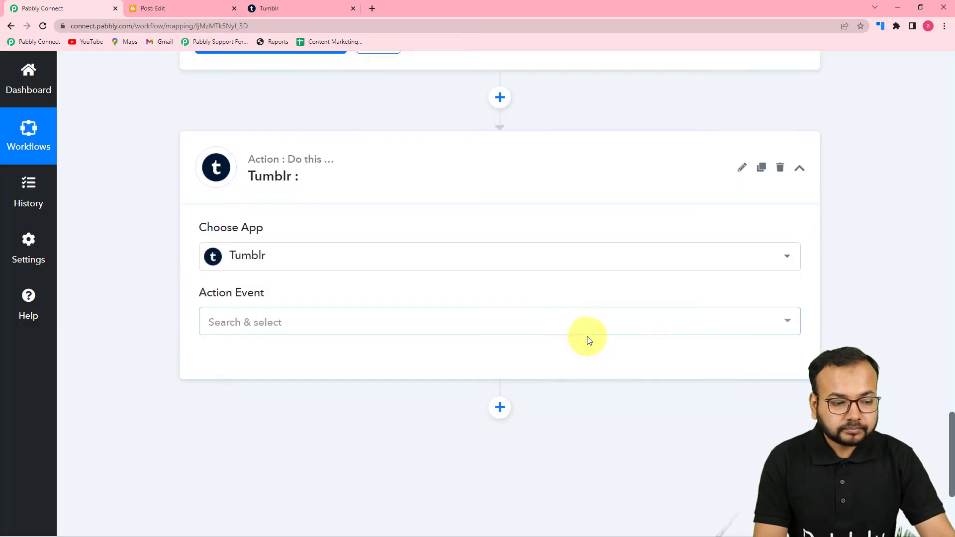
Set the Tumblr step's action event to Create Link Post and start connecting it to an account
scroll(331, 303, "down", 3)
left_click(315, 178)
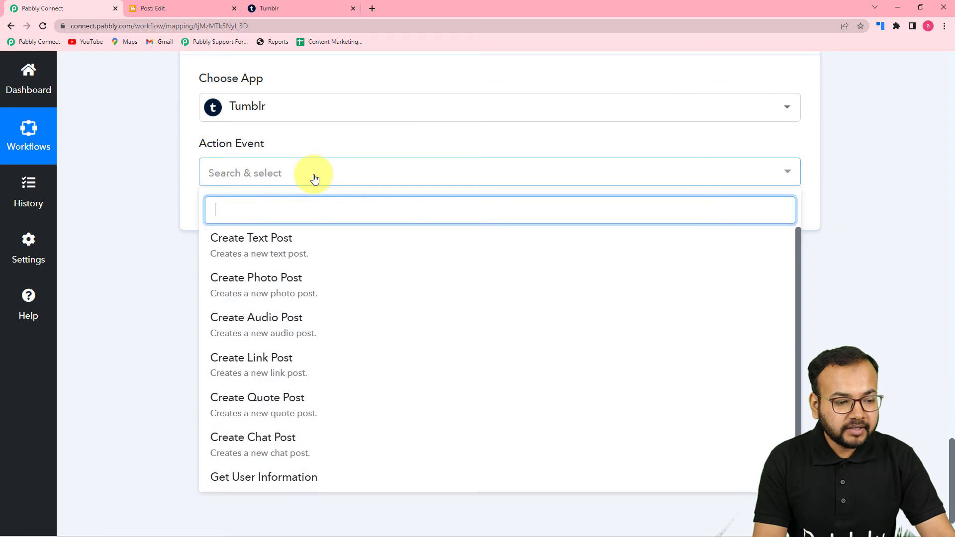
left_click(246, 367)
left_click(217, 219)
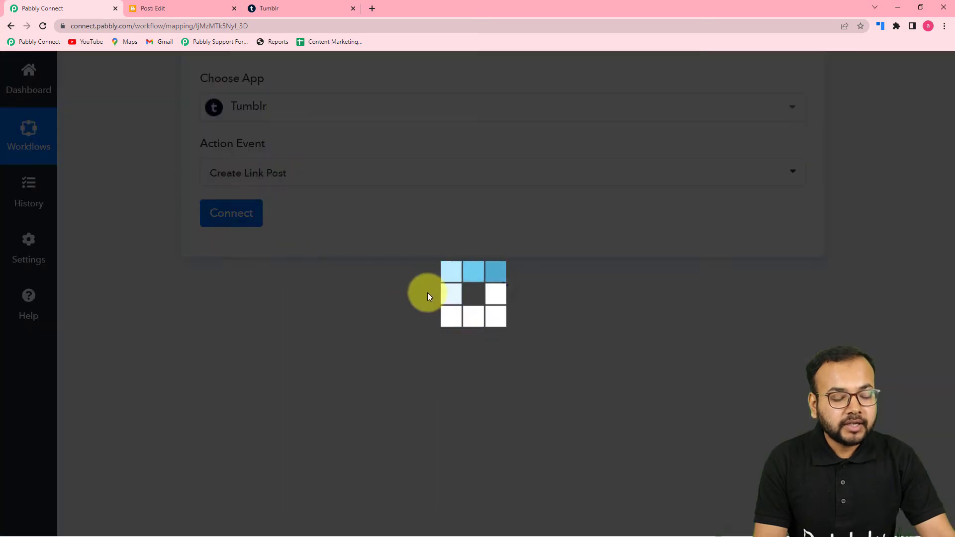
Add a new Tumblr connection and allow Pabbly Connect read and write access to the Tumblr account
left_click(448, 211)
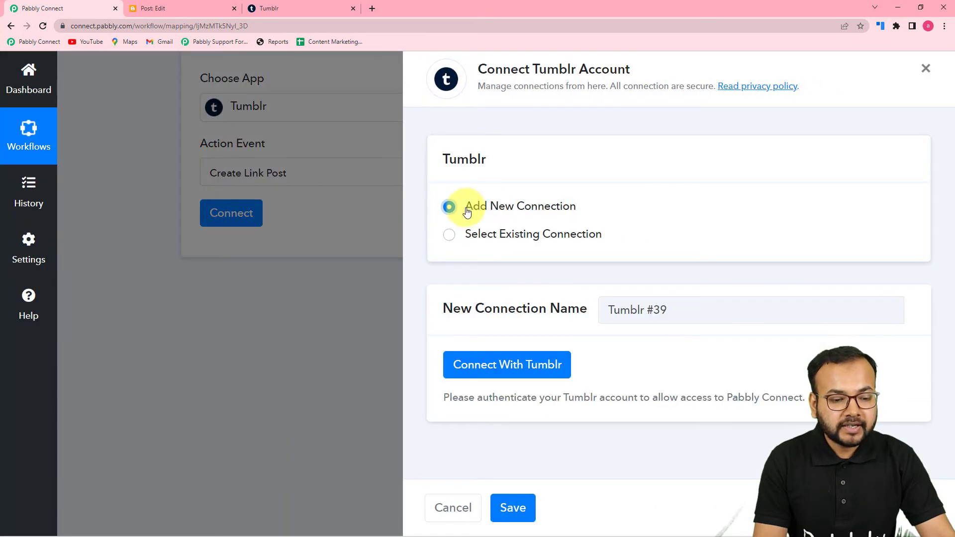
left_click(486, 366)
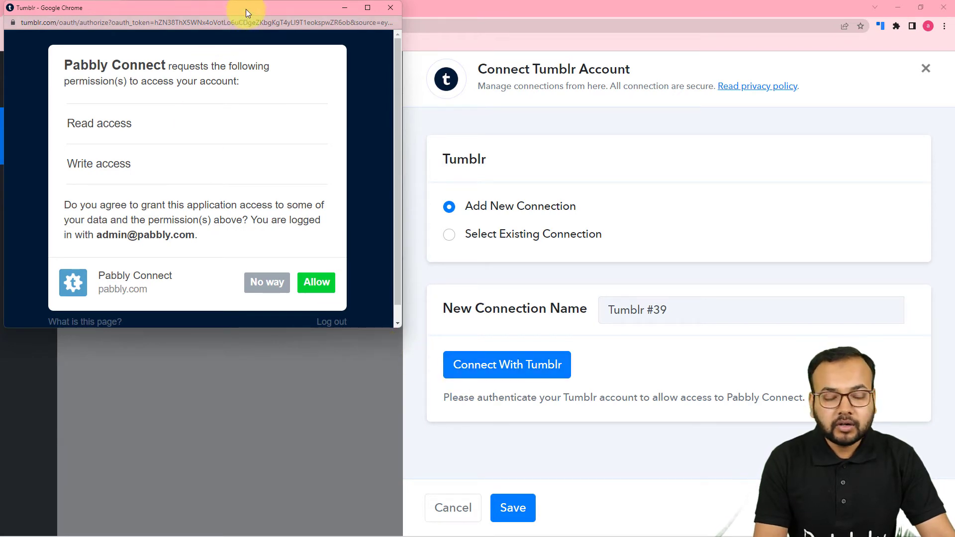
left_click_drag(245, 9, 285, 63)
left_click(276, 8)
left_click(277, 8)
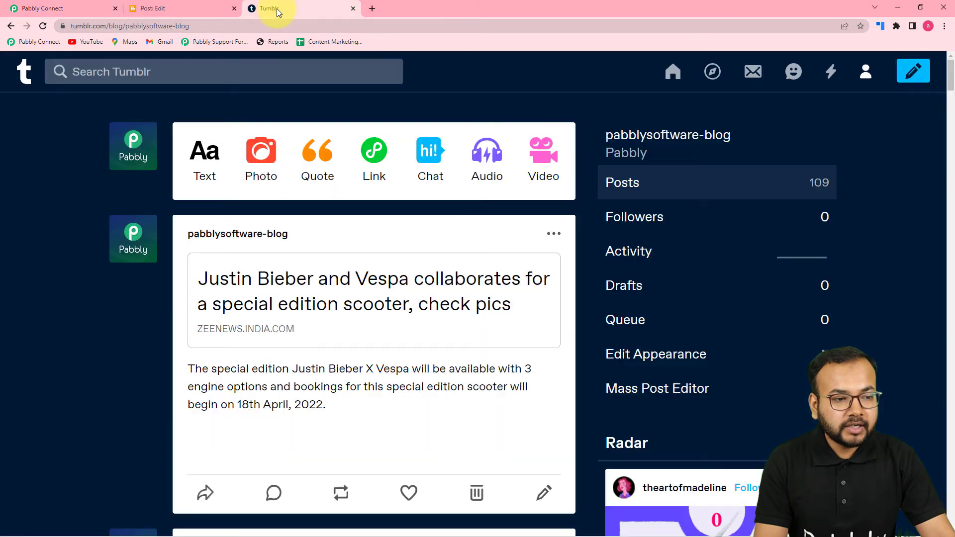
left_click(178, 8)
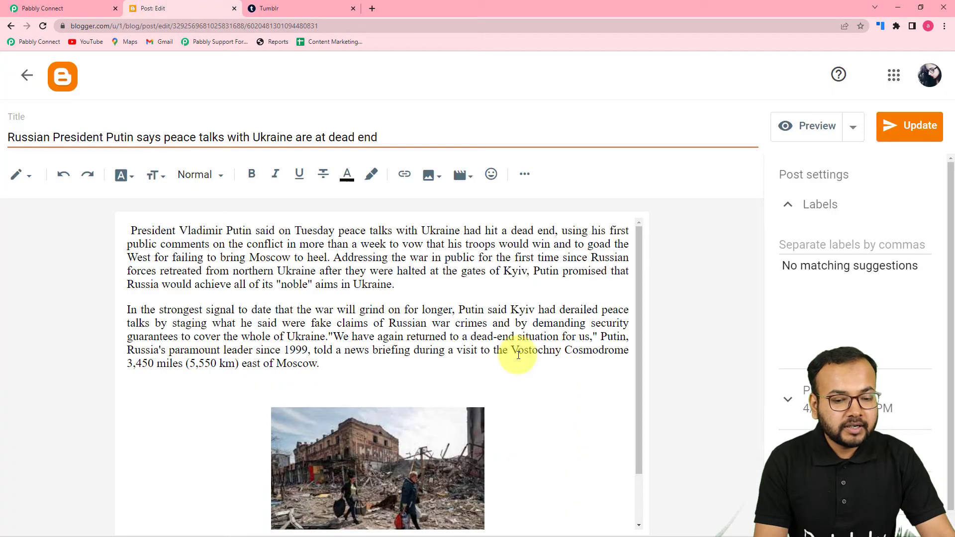
left_click(94, 10)
left_click(480, 360)
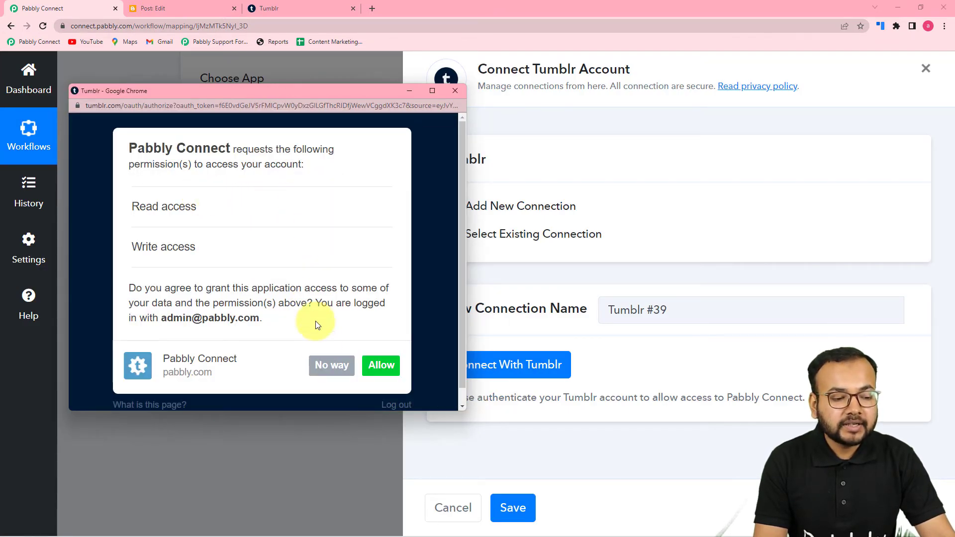
left_click(381, 367)
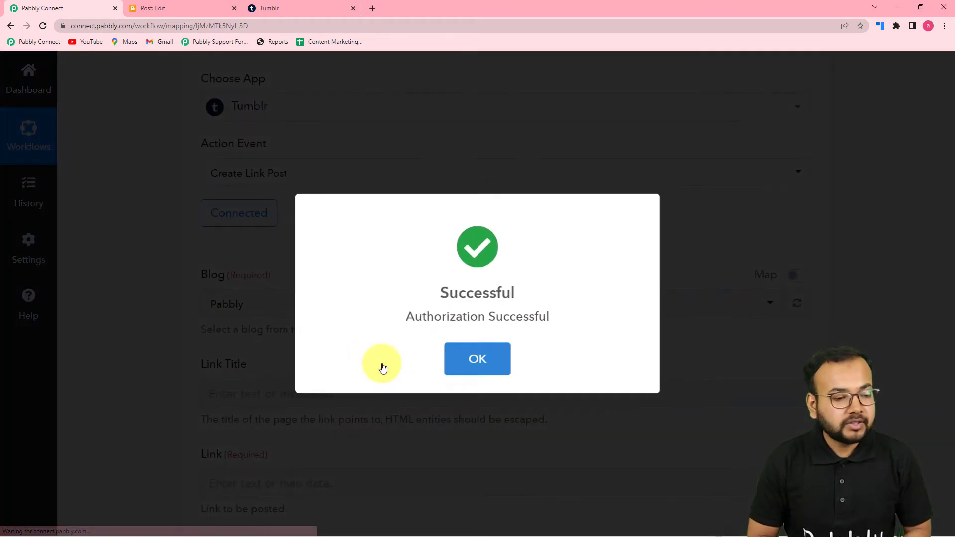
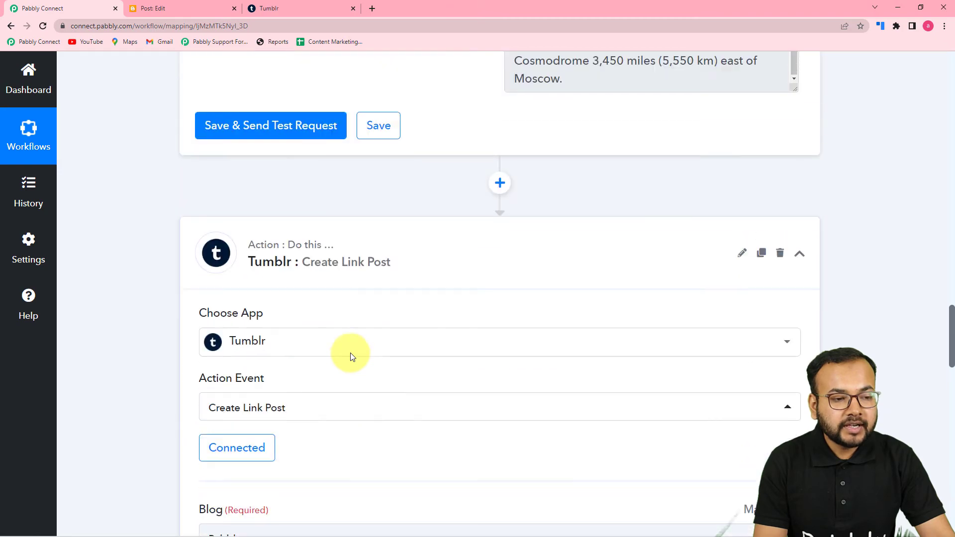
Map the Title field from Google Blogger: New Post Added into the Tumblr step's Link Title
scroll(352, 356, "up", 6)
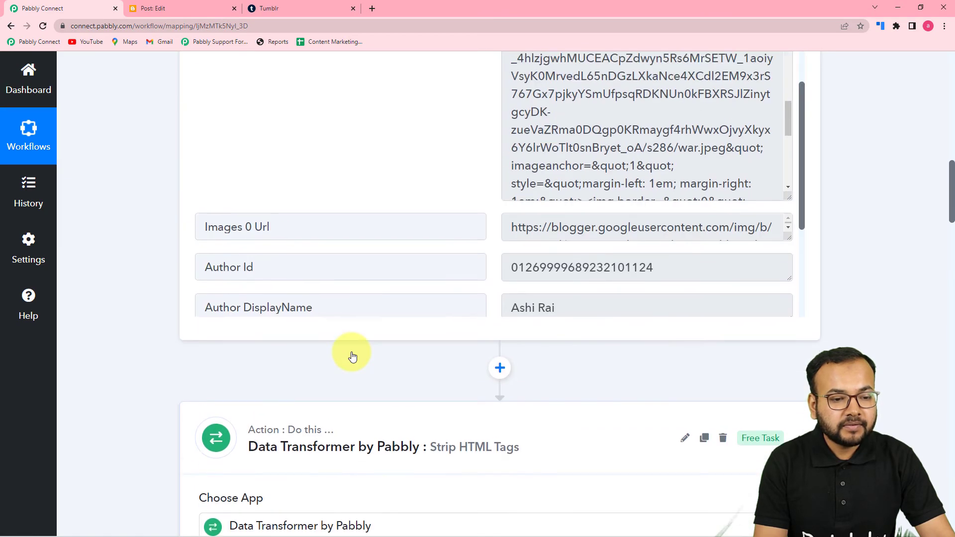
scroll(351, 353, "up", 3)
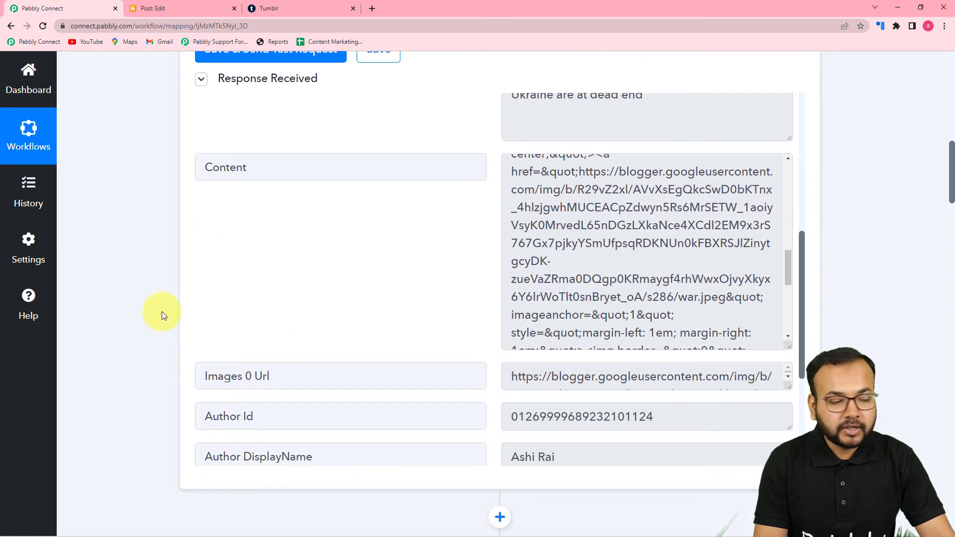
scroll(162, 312, "down", 15)
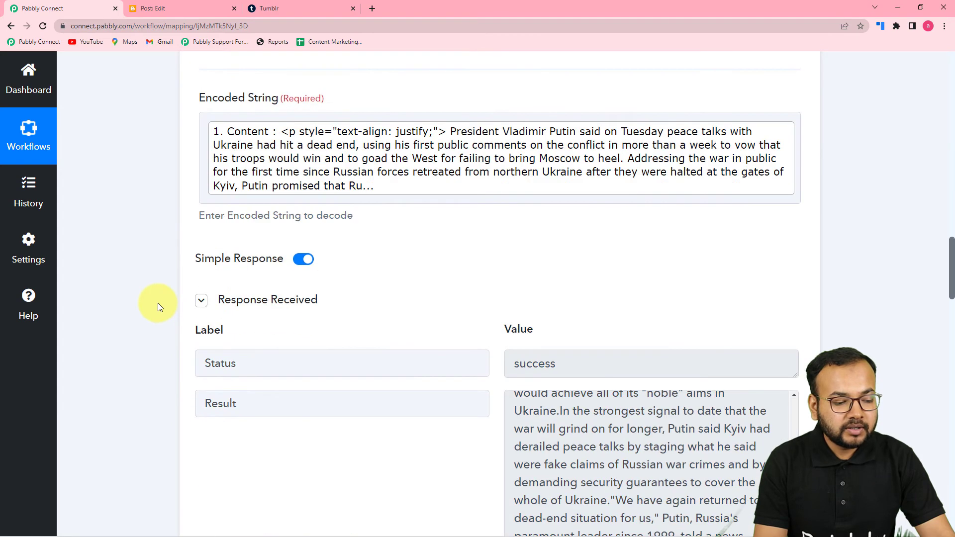
scroll(157, 303, "down", 20)
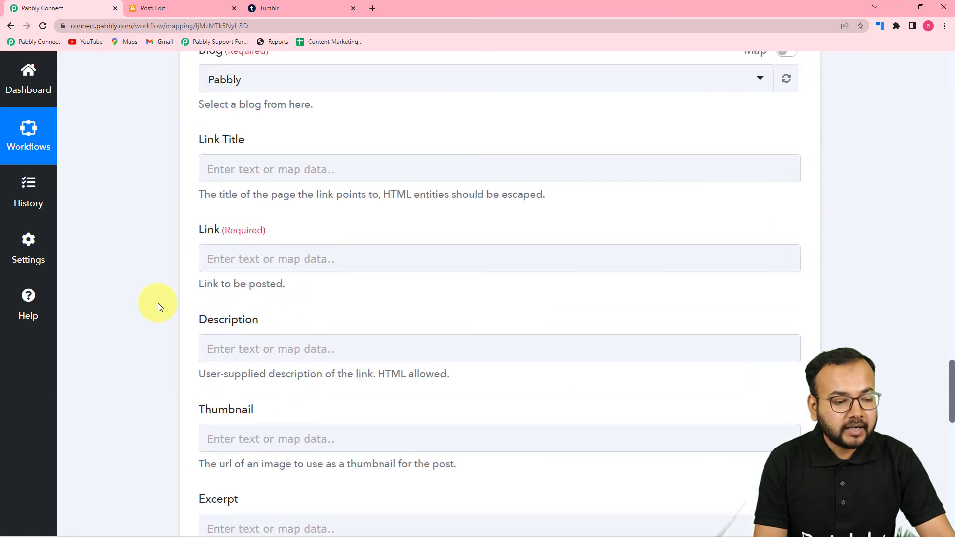
scroll(158, 303, "down", 1)
left_click(316, 147)
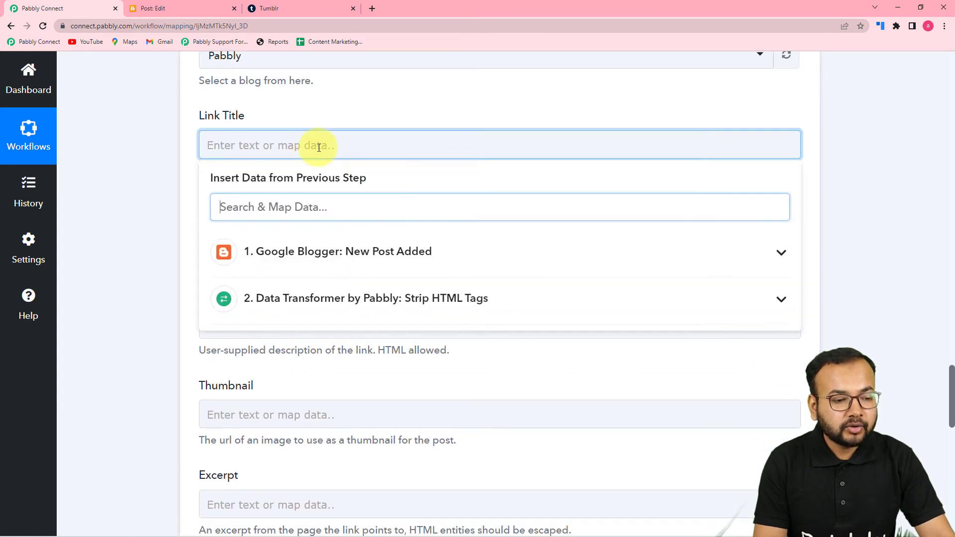
left_click(318, 254)
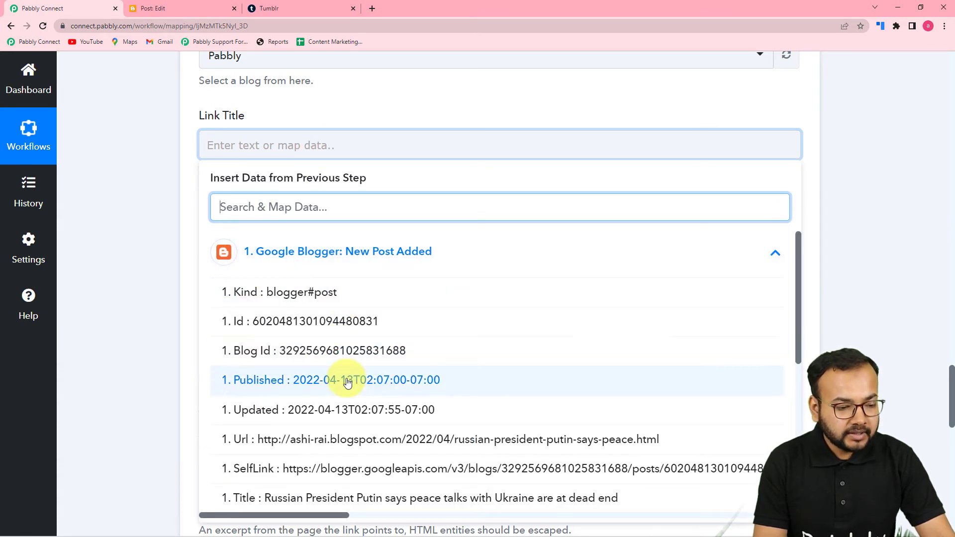
scroll(347, 382, "down", 1)
left_click(298, 447)
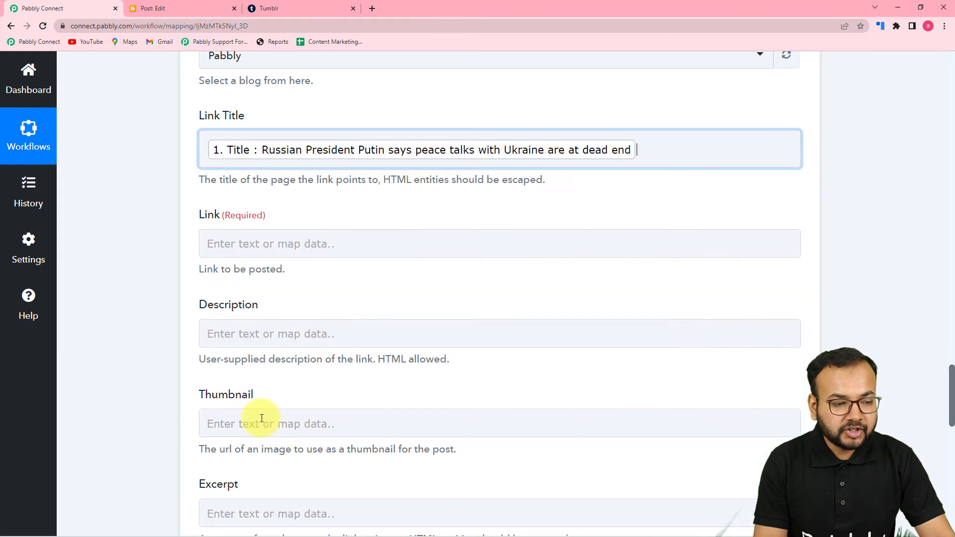
left_click(176, 354)
Map the Author Url field from Google Blogger: New Post Added into the Tumblr step's Link
scroll(176, 354, "down", 2)
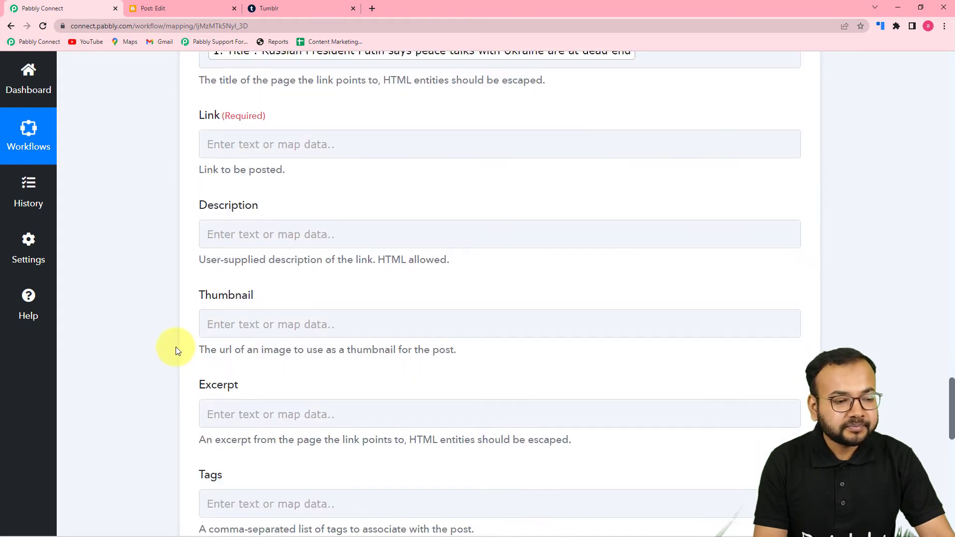
left_click(349, 153)
left_click(330, 251)
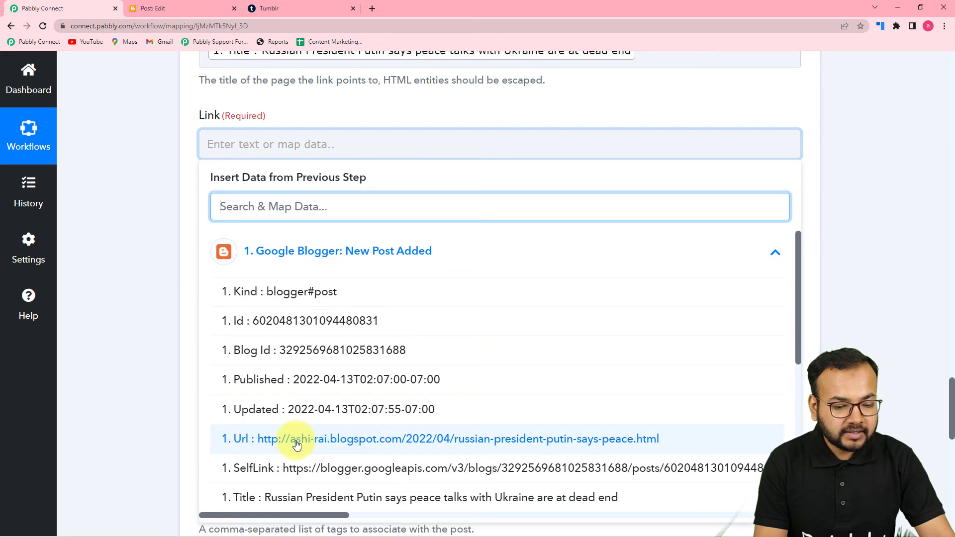
scroll(330, 444, "down", 3)
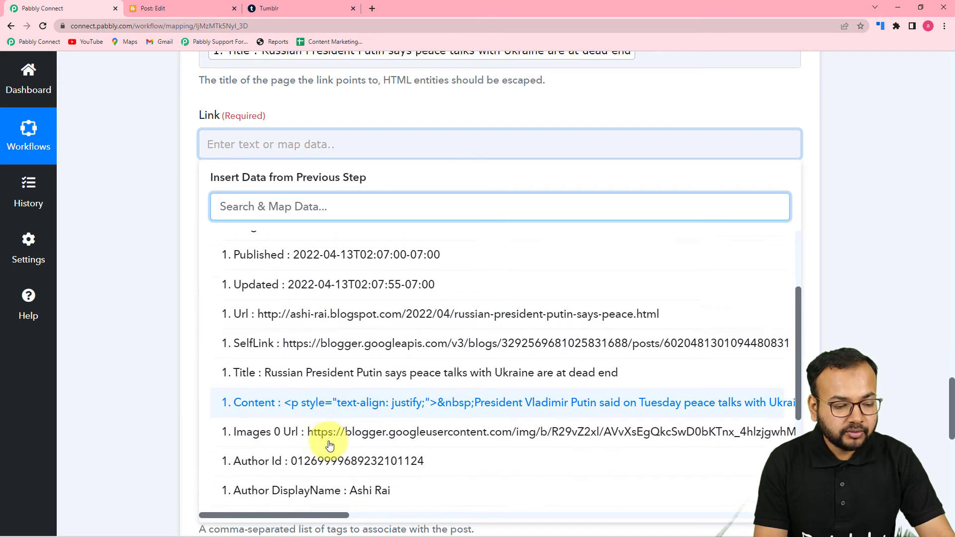
scroll(330, 444, "down", 2)
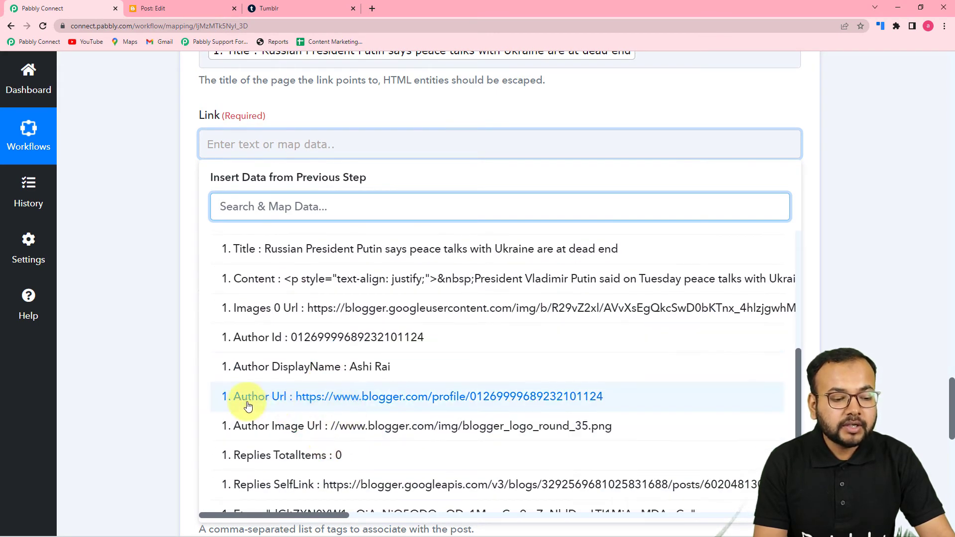
left_click(349, 396)
left_click(170, 290)
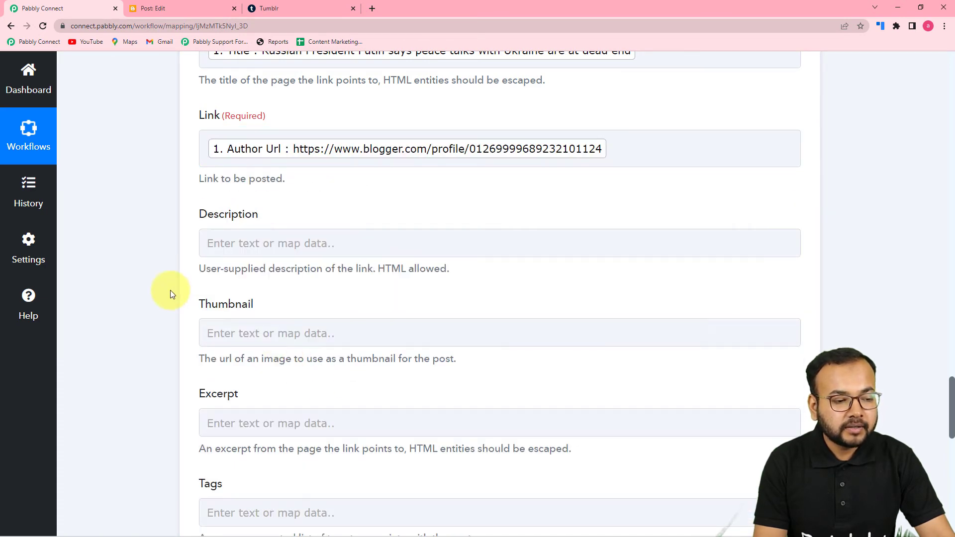
Map the Result field from Data Transformer by Pabbly: Strip HTML Tags into the Tumblr step's Description
scroll(189, 285, "down", 2)
left_click(305, 142)
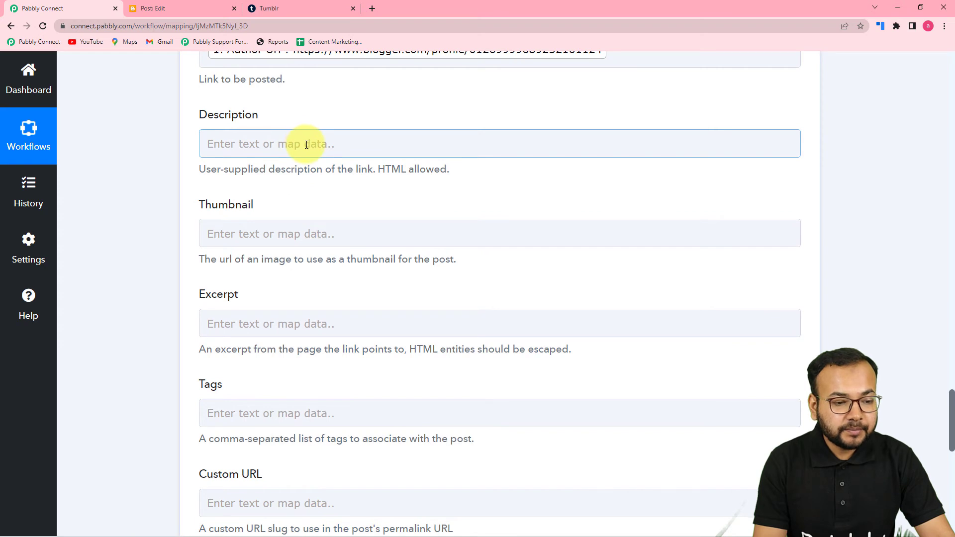
left_click(307, 145)
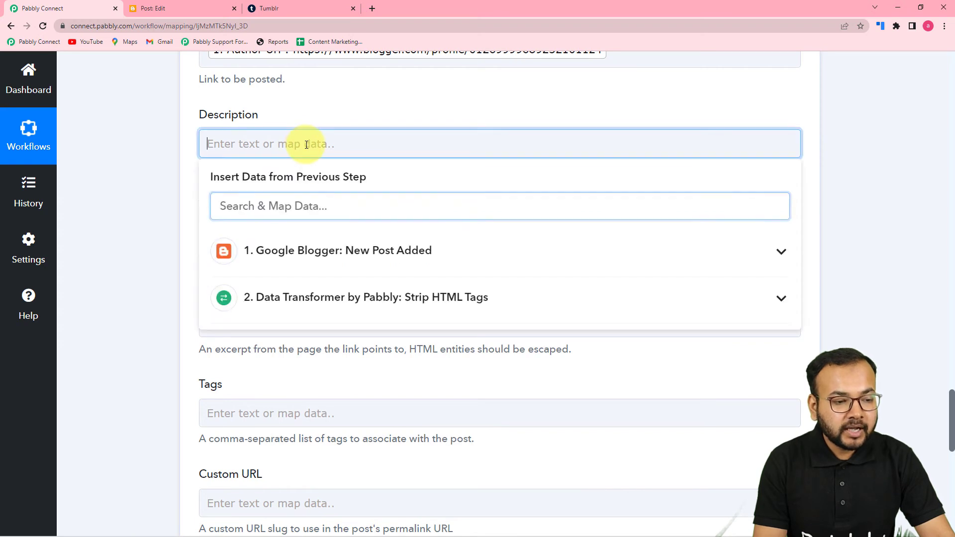
left_click(297, 299)
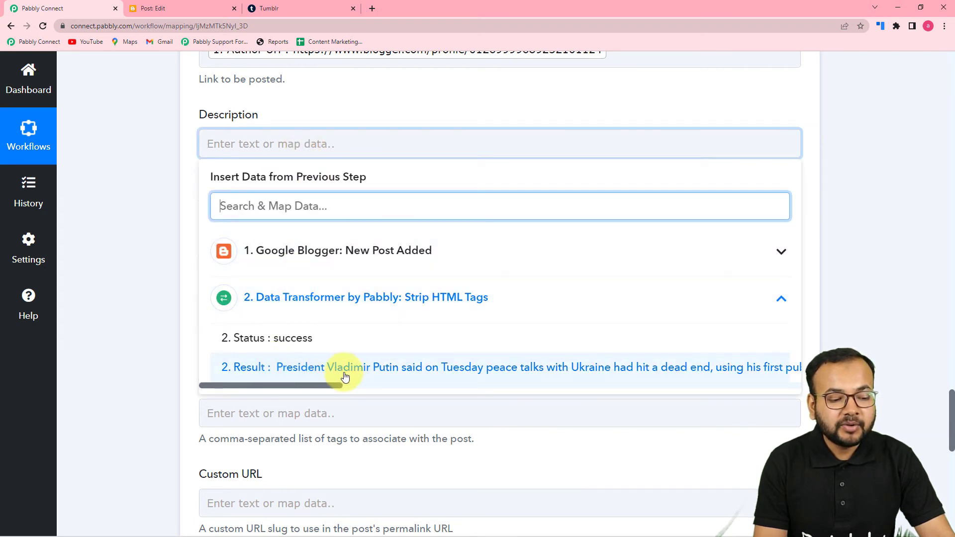
left_click(306, 368)
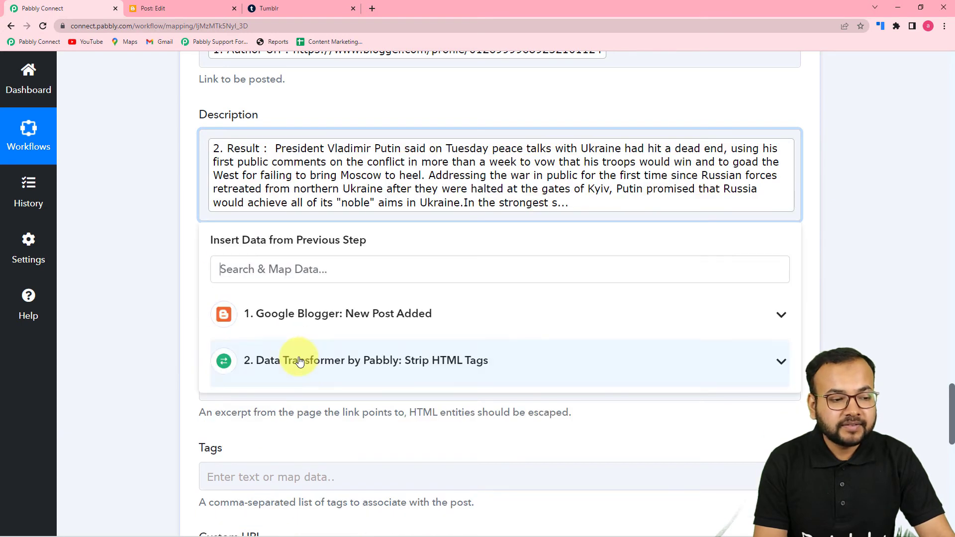
left_click(164, 203)
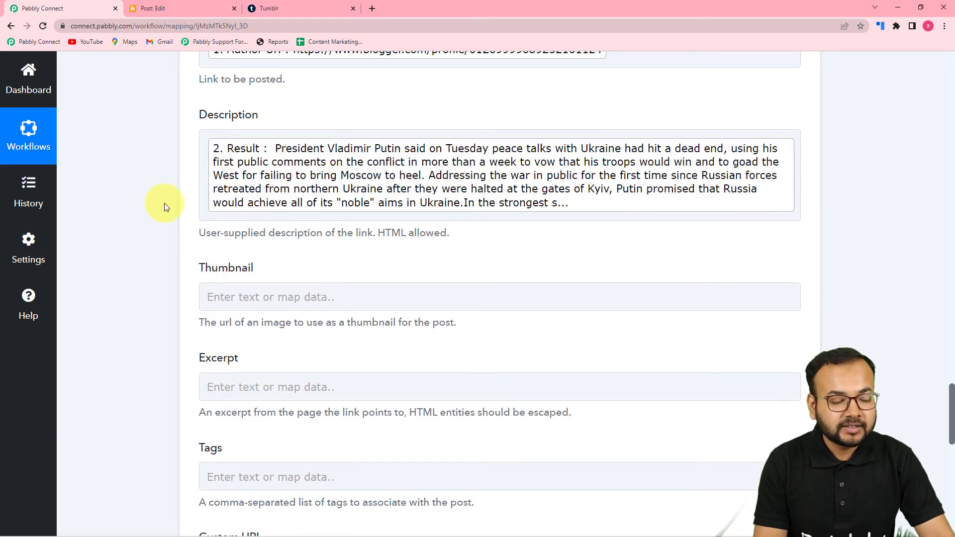
Map the Images 0 Url field from Google Blogger: New Post Added into the Tumblr step's Thumbnail
scroll(332, 288, "down", 1)
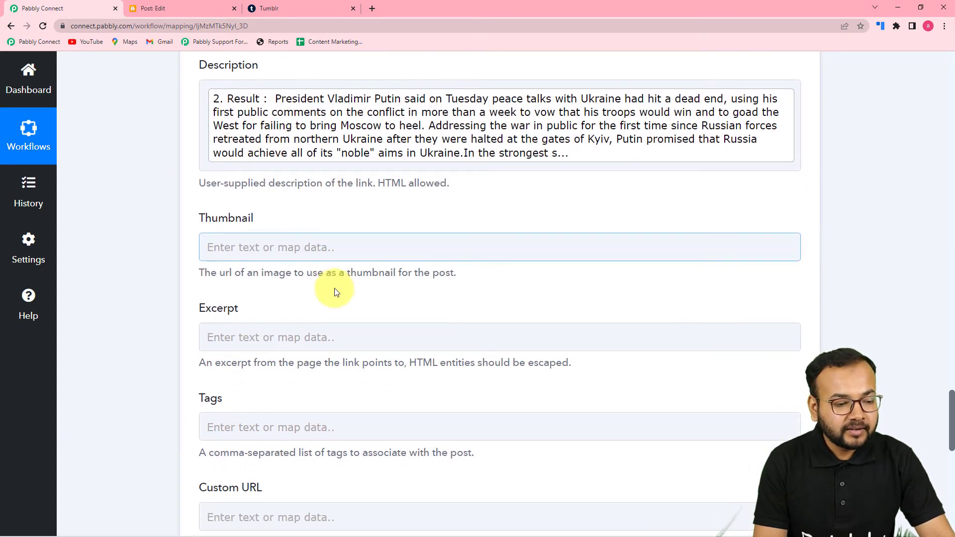
left_click(263, 247)
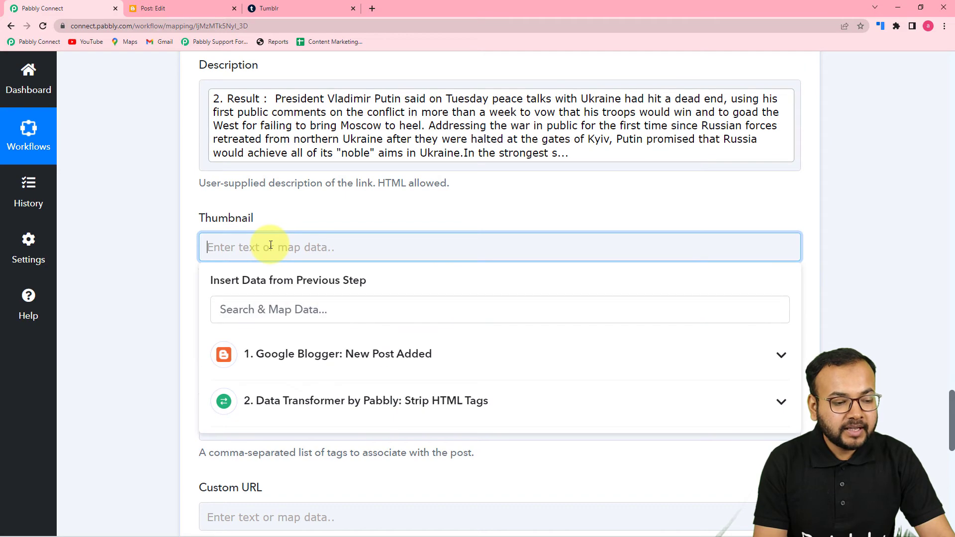
left_click(273, 374)
scroll(309, 397, "down", 3)
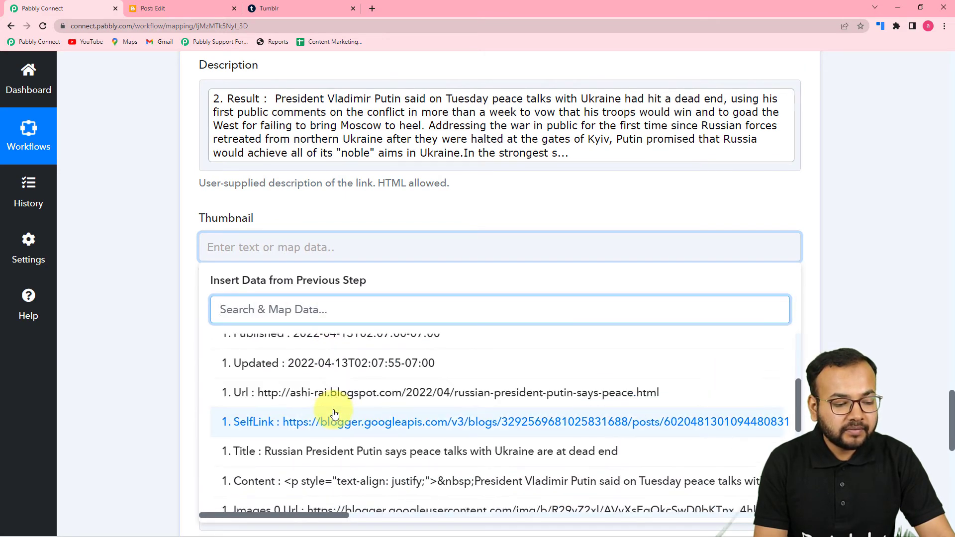
scroll(334, 414, "down", 5)
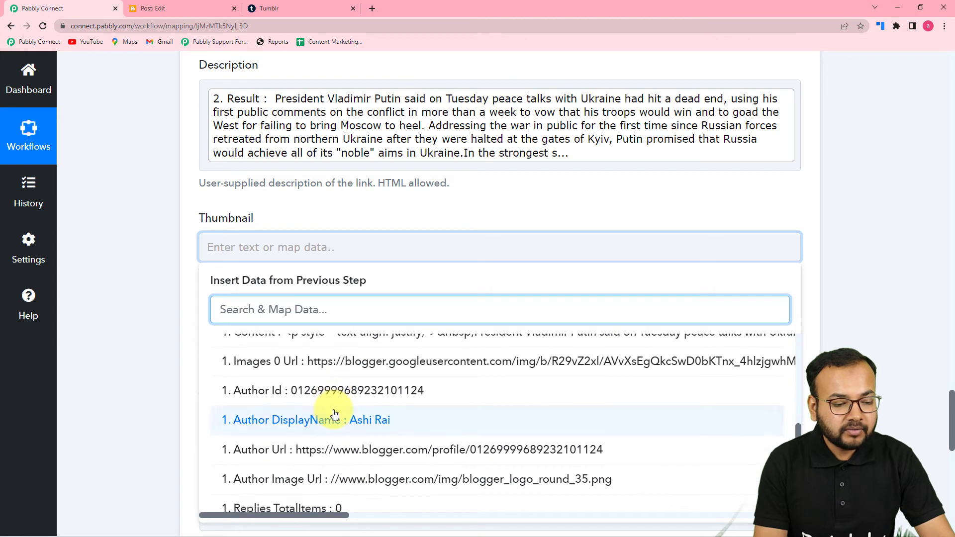
left_click(347, 362)
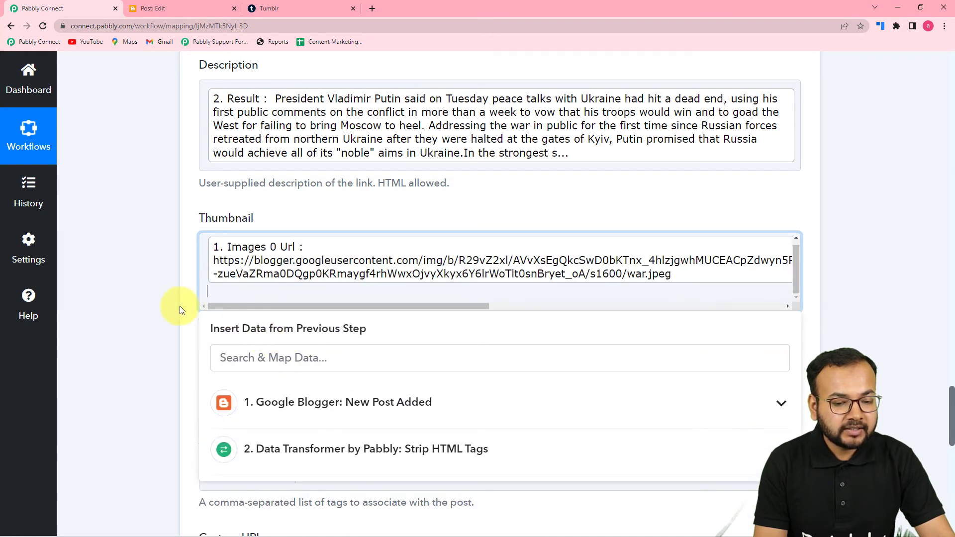
left_click(164, 303)
Review the Tumblr step's remaining optional fields and set Native Inline Images? to Yes
scroll(164, 303, "down", 4)
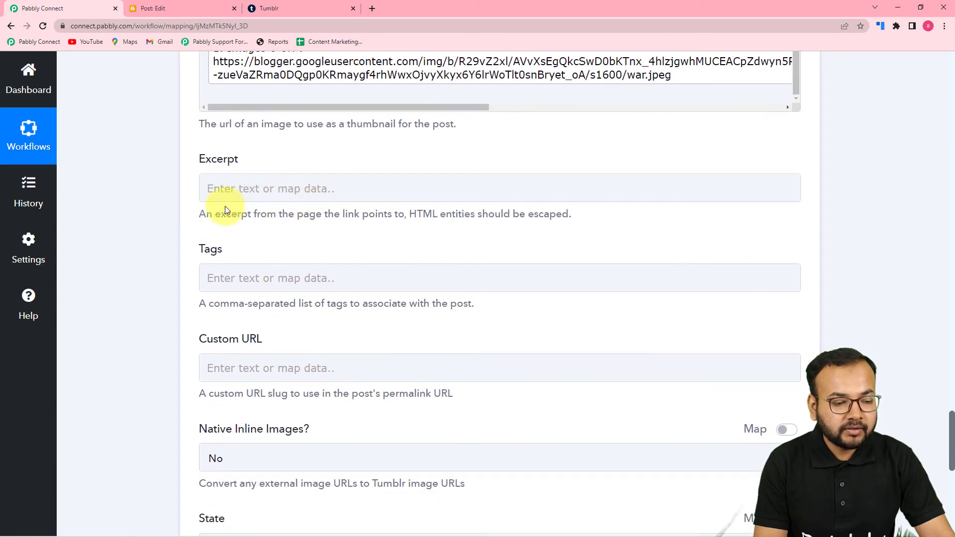
scroll(364, 213, "down", 2)
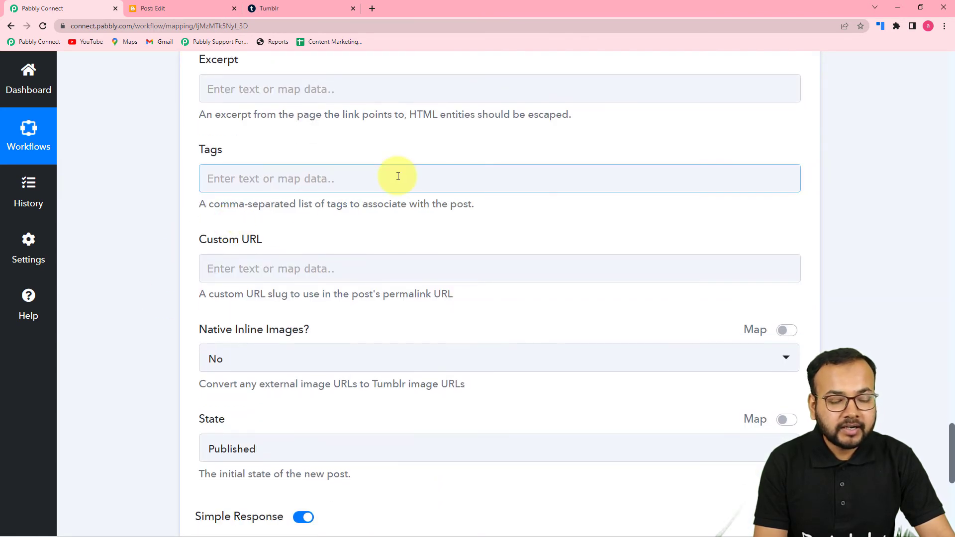
scroll(399, 177, "down", 2)
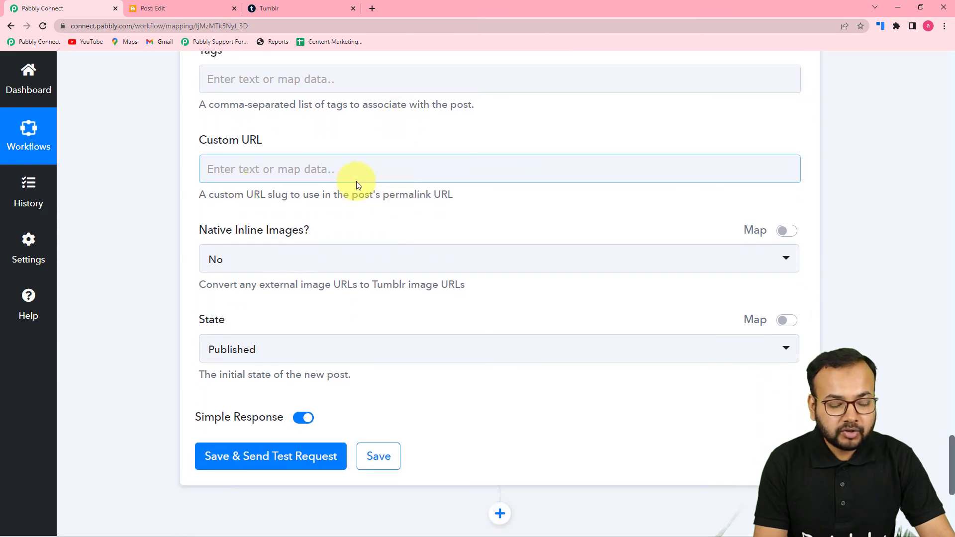
scroll(352, 118, "up", 2)
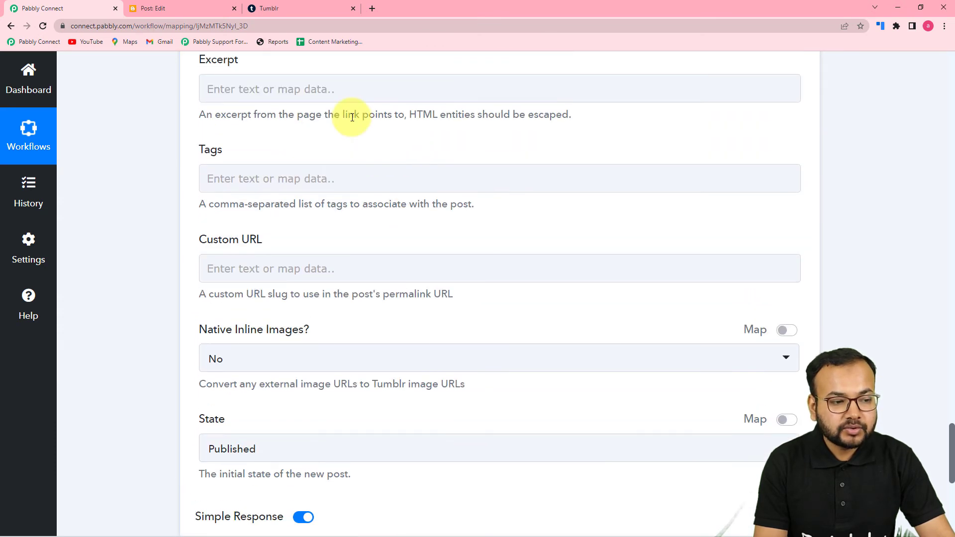
scroll(330, 259, "down", 2)
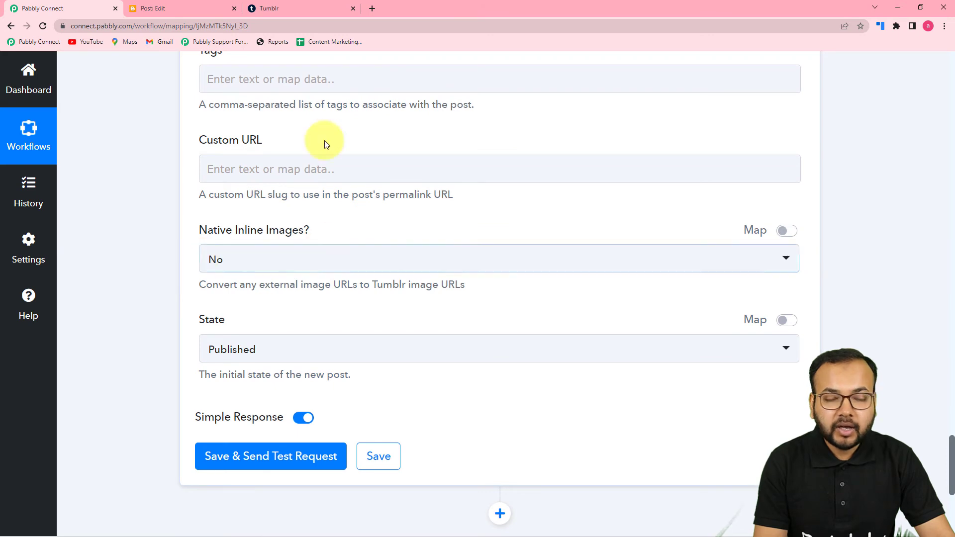
scroll(177, 174, "up", 2)
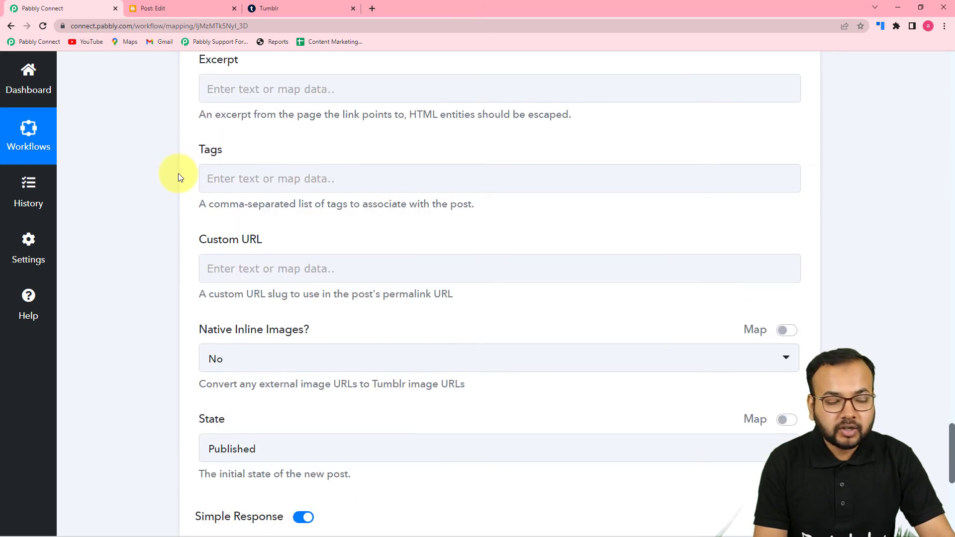
scroll(179, 175, "down", 5)
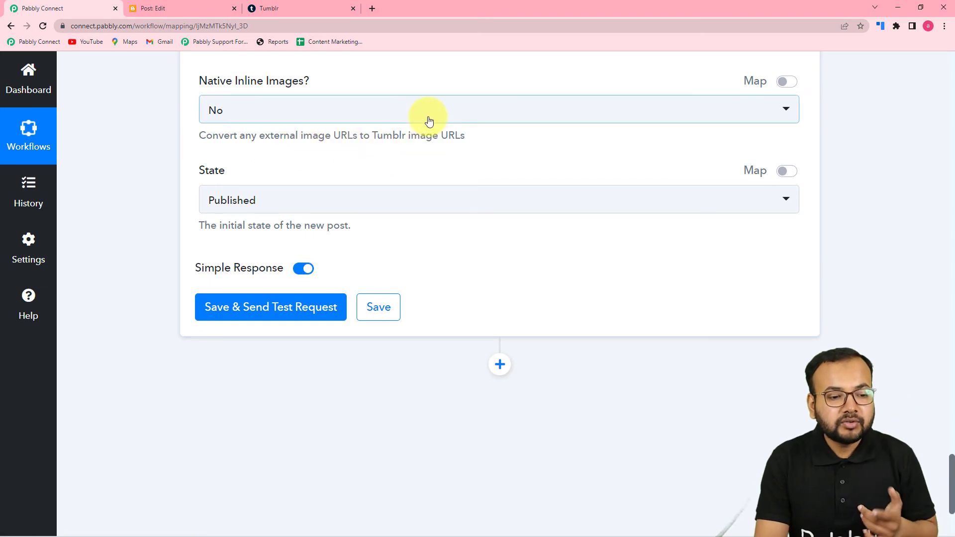
scroll(429, 124, "up", 9)
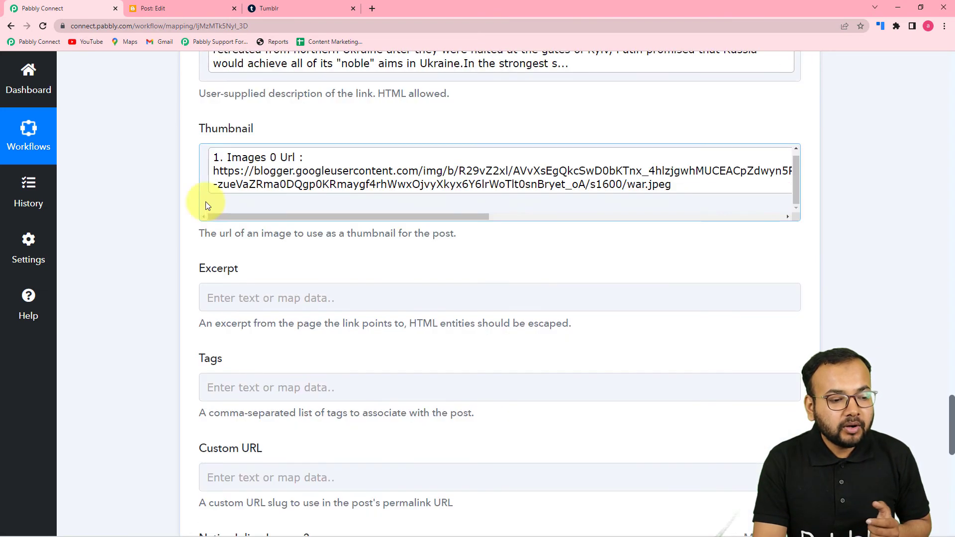
scroll(202, 206, "down", 10)
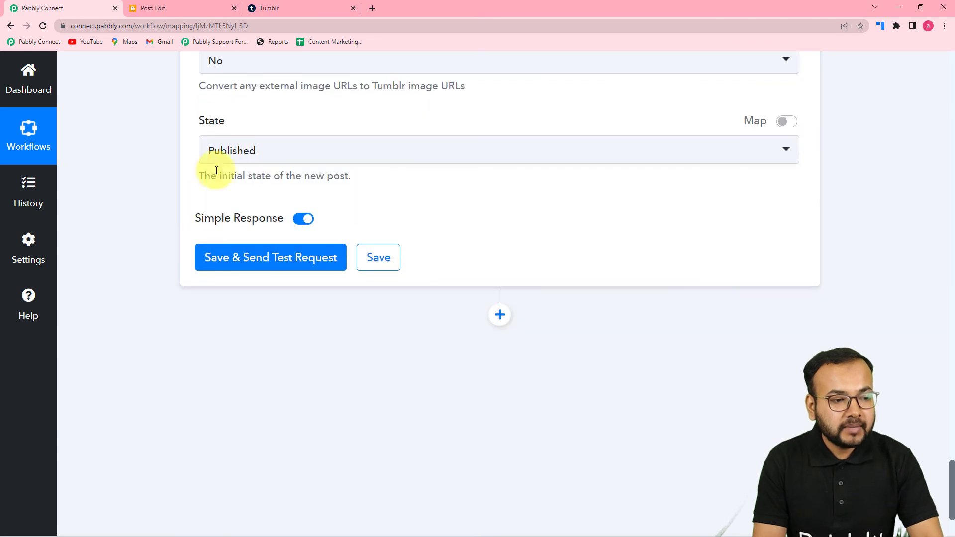
left_click(260, 71)
left_click(214, 151)
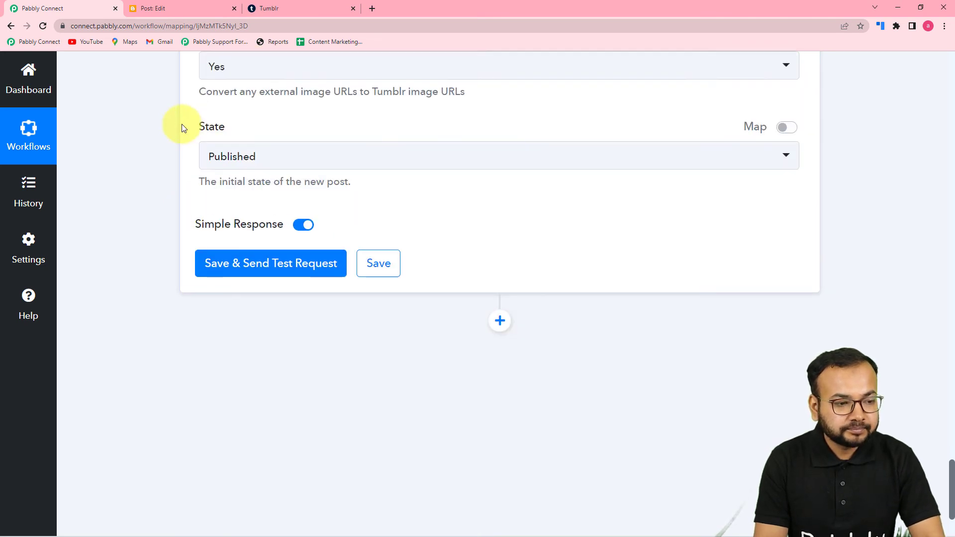
Select Published as the Tumblr post's initial State
scroll(183, 128, "up", 2)
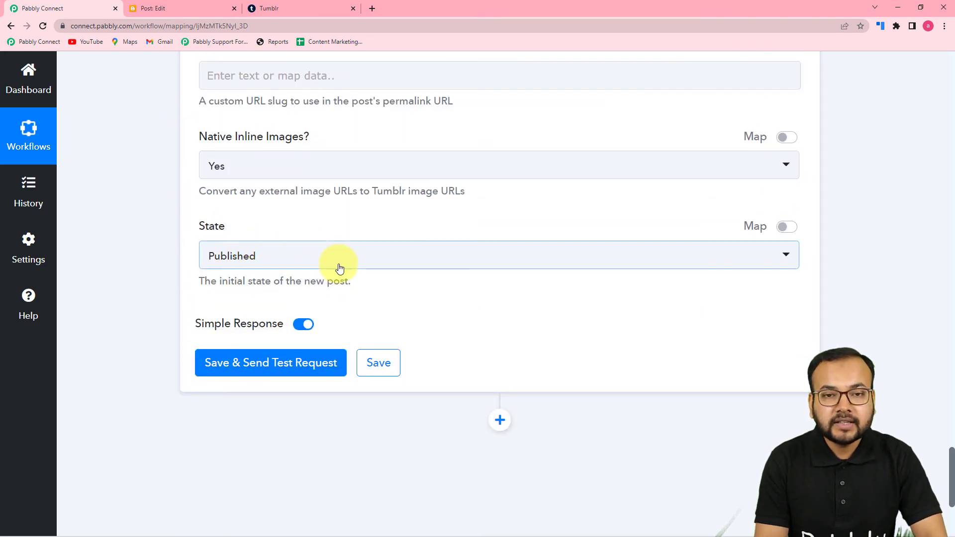
left_click(340, 269)
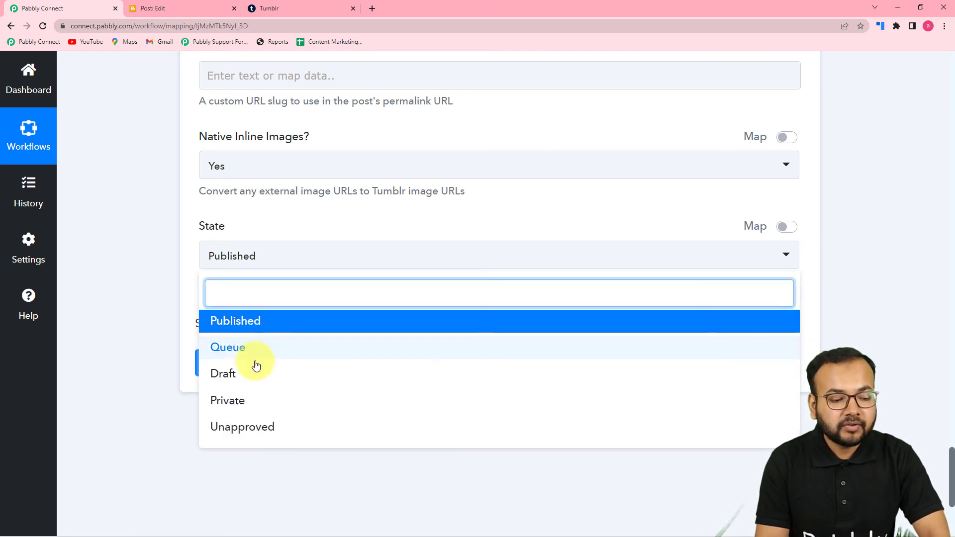
left_click(263, 325)
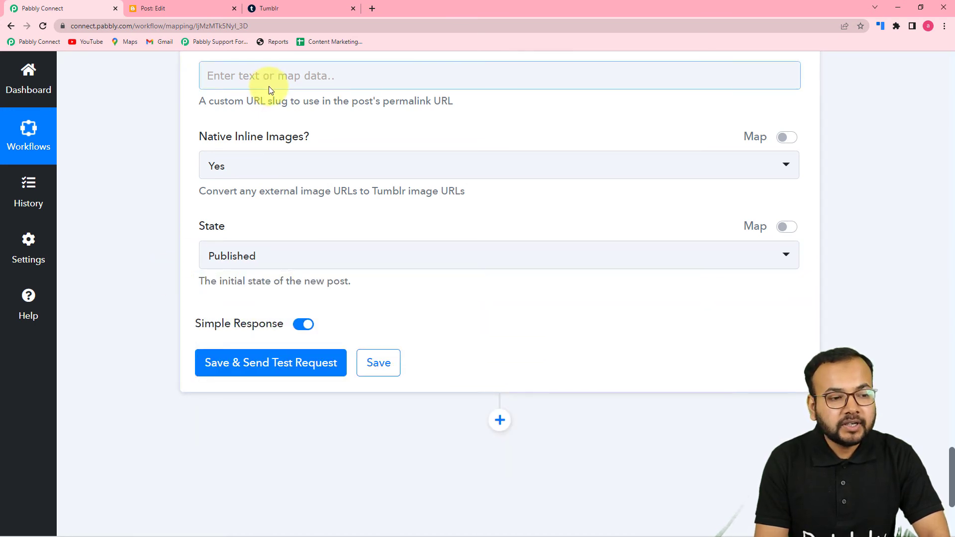
Check the blog's existing posts in Tumblr, and save the Tumblr step in Pabbly Connect with a test request
left_click(282, 11)
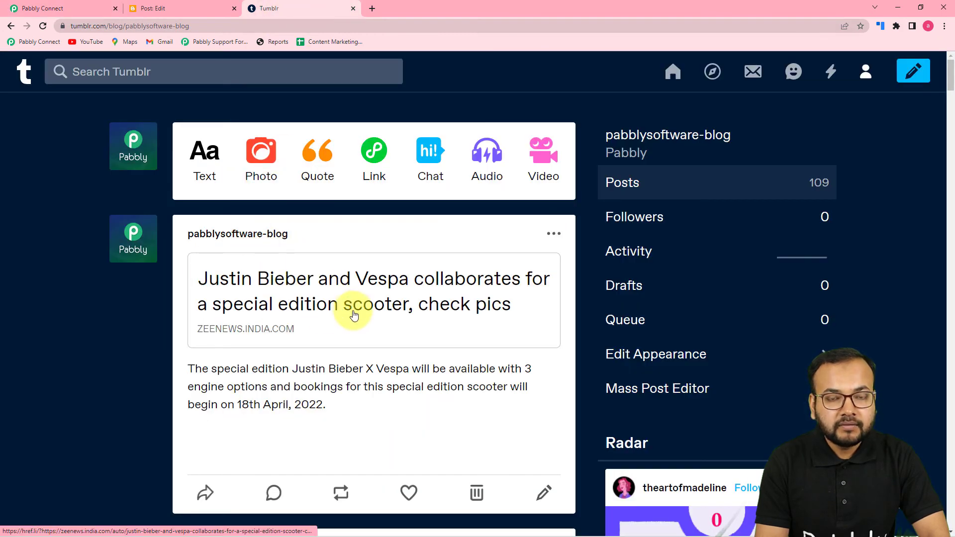
left_click(89, 13)
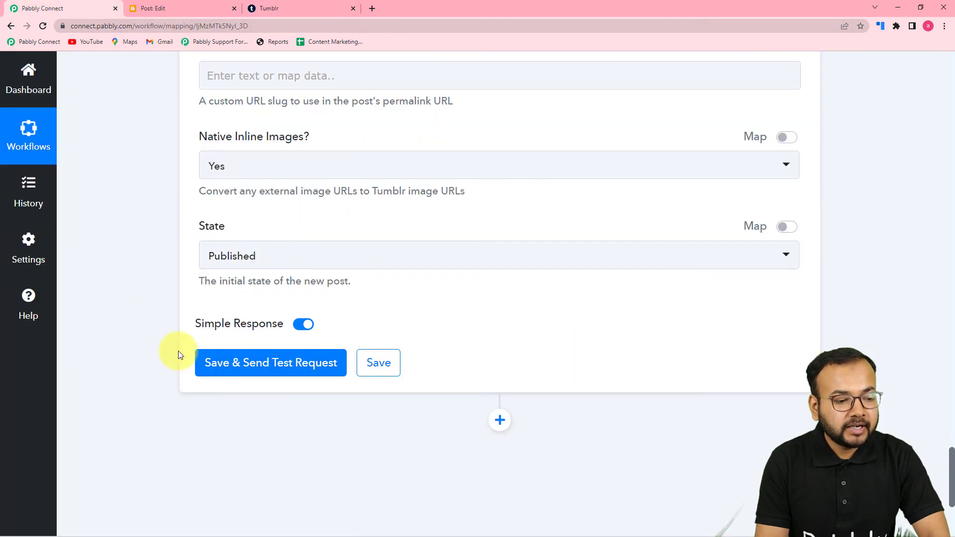
left_click(217, 371)
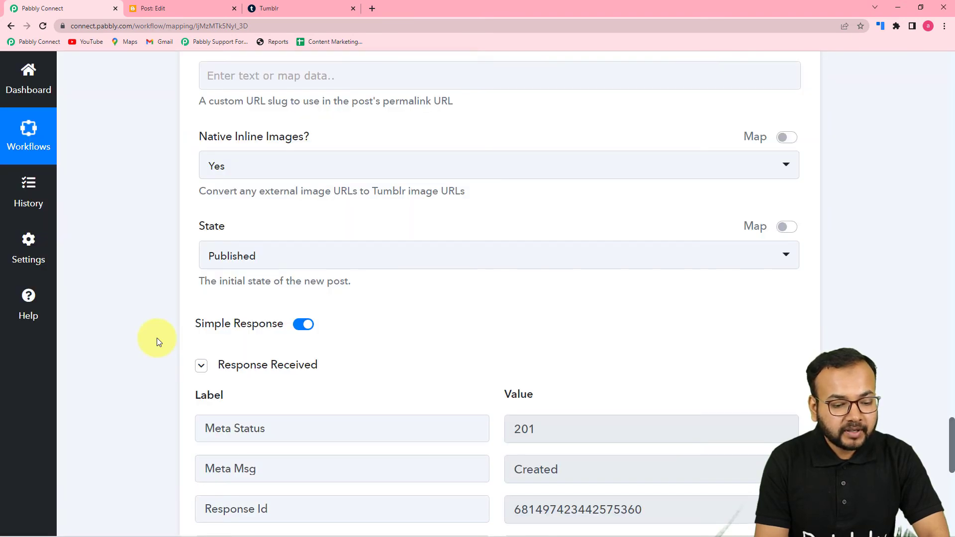
scroll(156, 338, "down", 5)
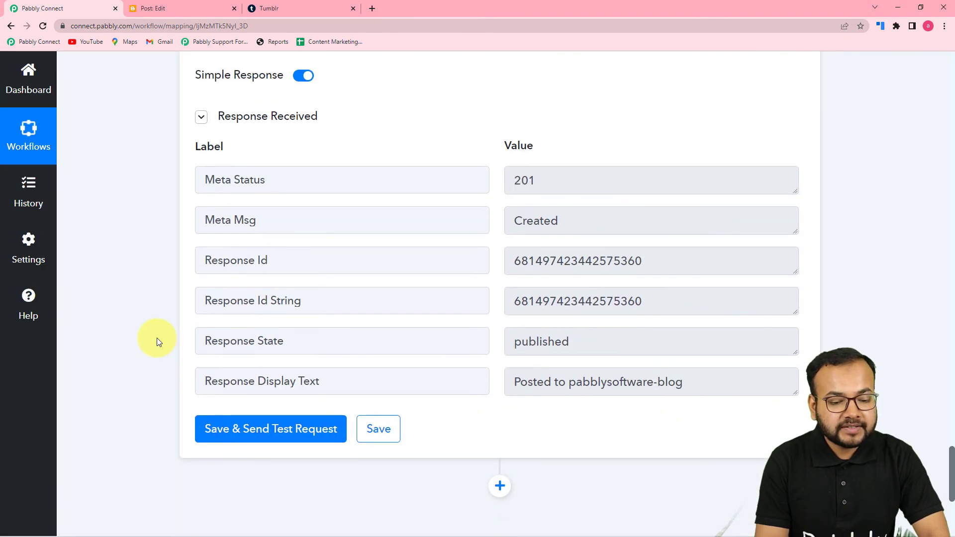
Switch to Tumblr, reload the blog, and examine the newest link post's title, image and description
left_click(291, 13)
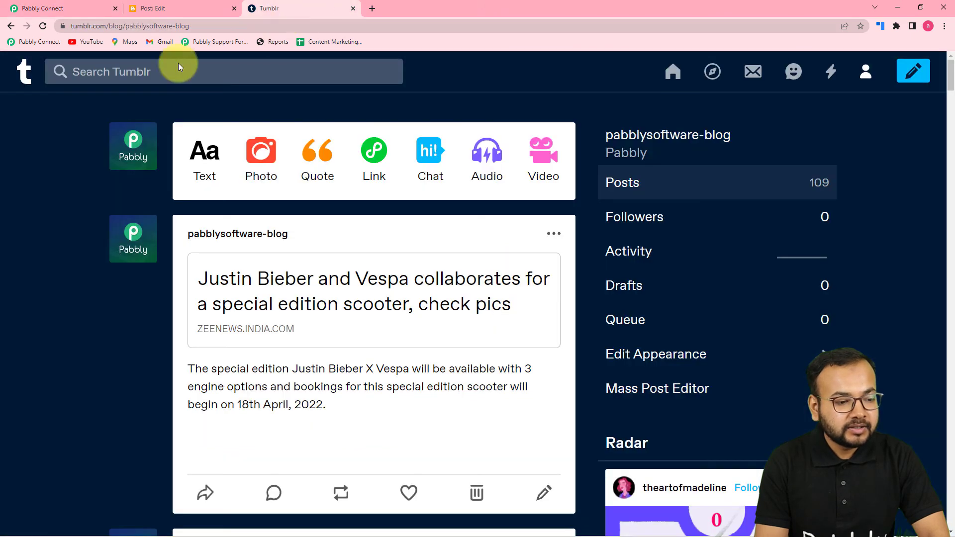
left_click(43, 28)
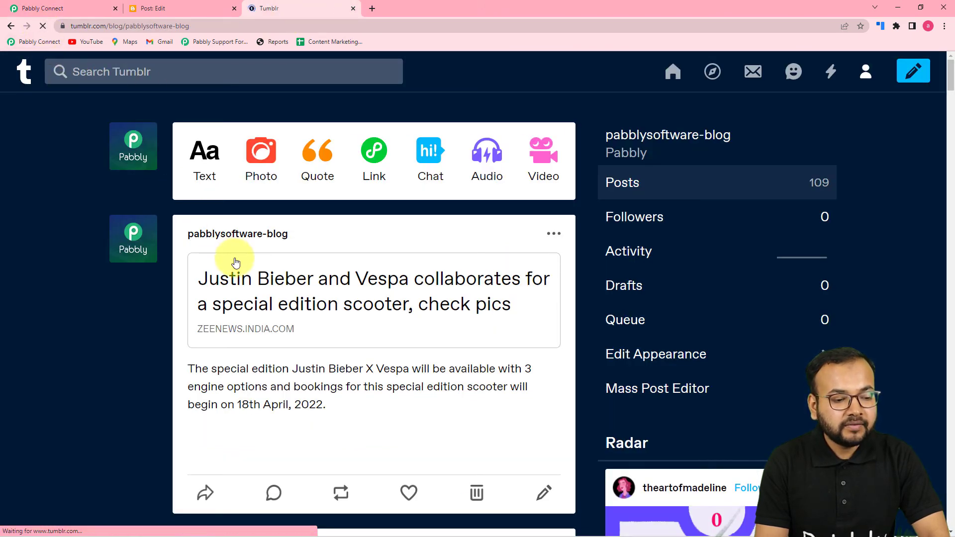
scroll(318, 366, "down", 2)
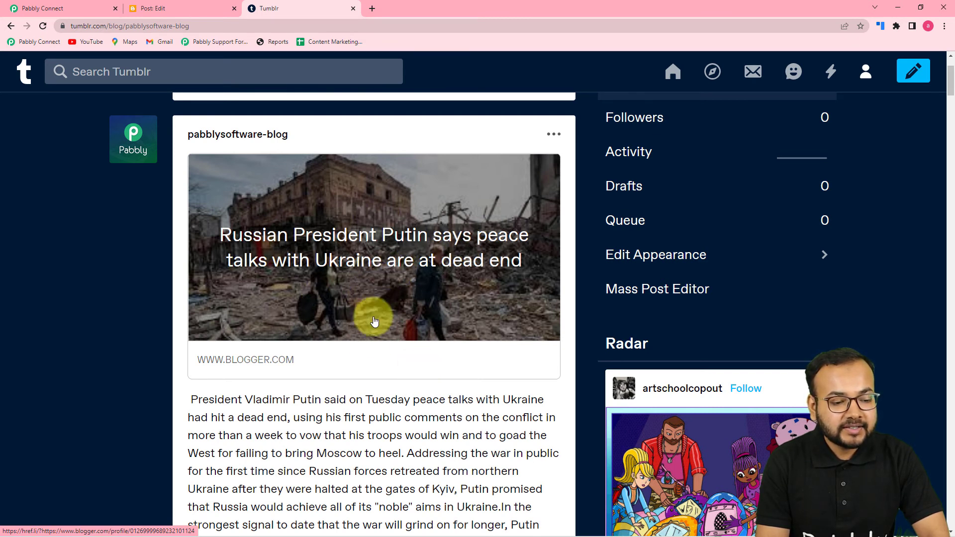
scroll(373, 318, "down", 3)
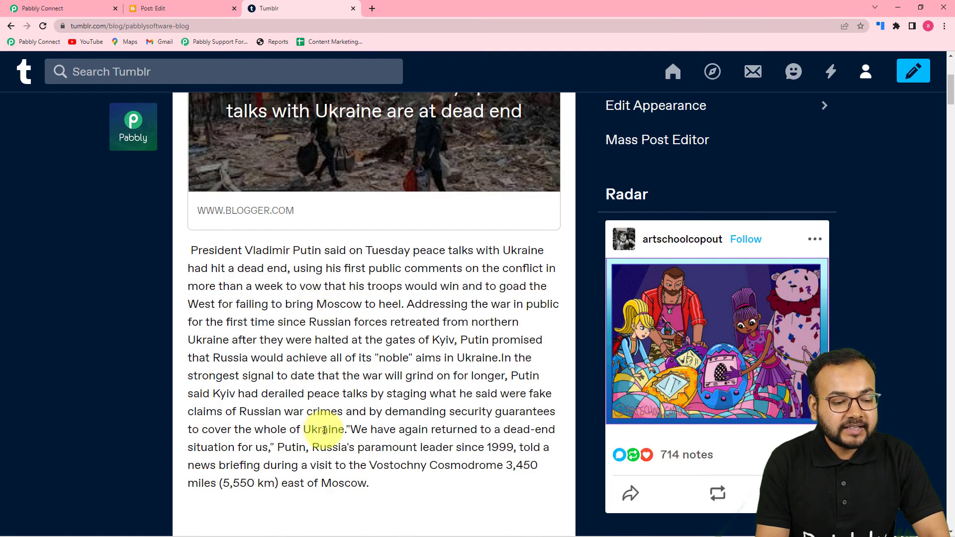
Open the new post's Blogger link, examine the linked profile page, and return to Tumblr
left_click(242, 212)
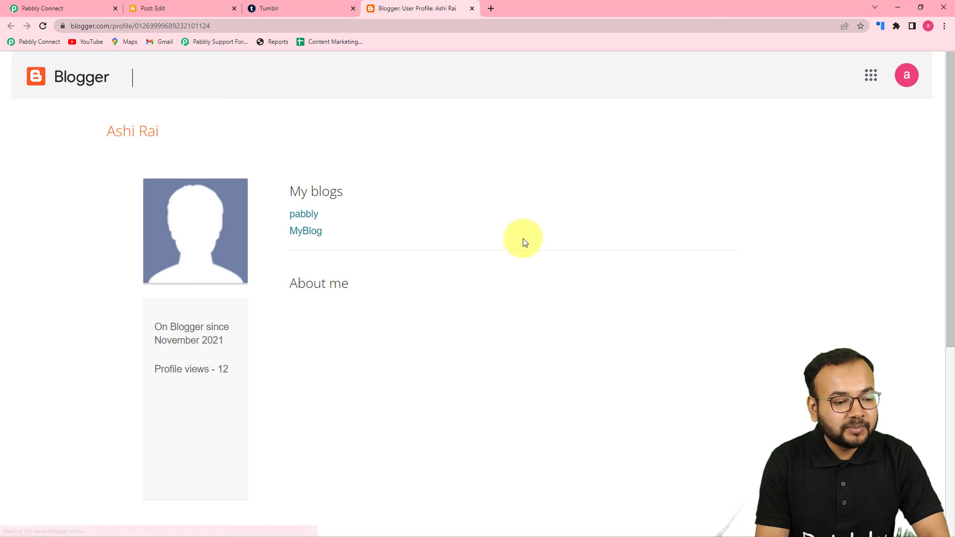
scroll(406, 327, "down", 2)
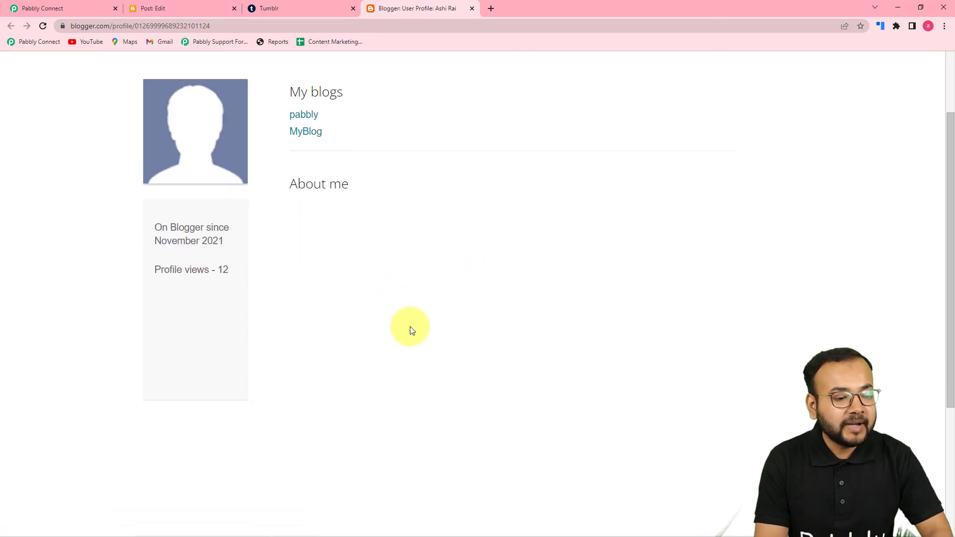
scroll(409, 338, "up", 2)
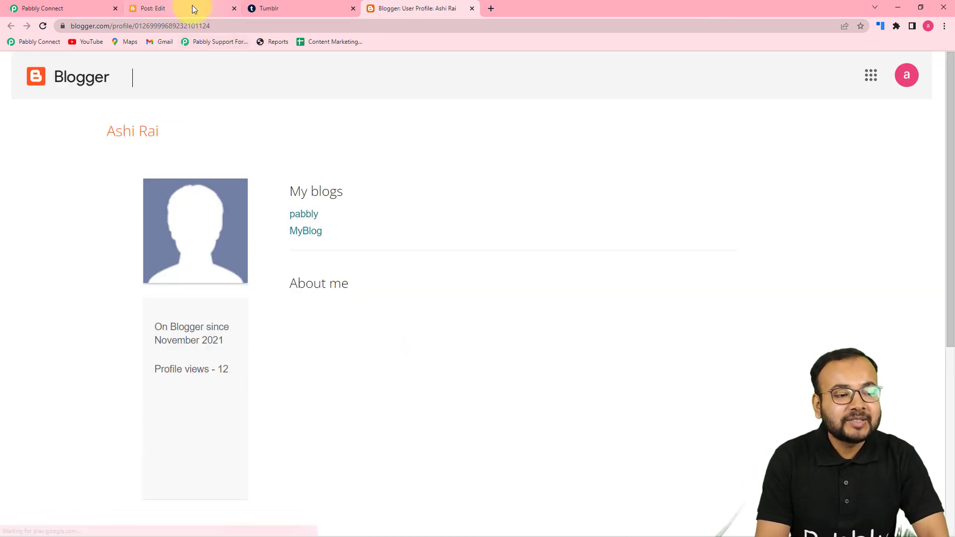
left_click(285, 9)
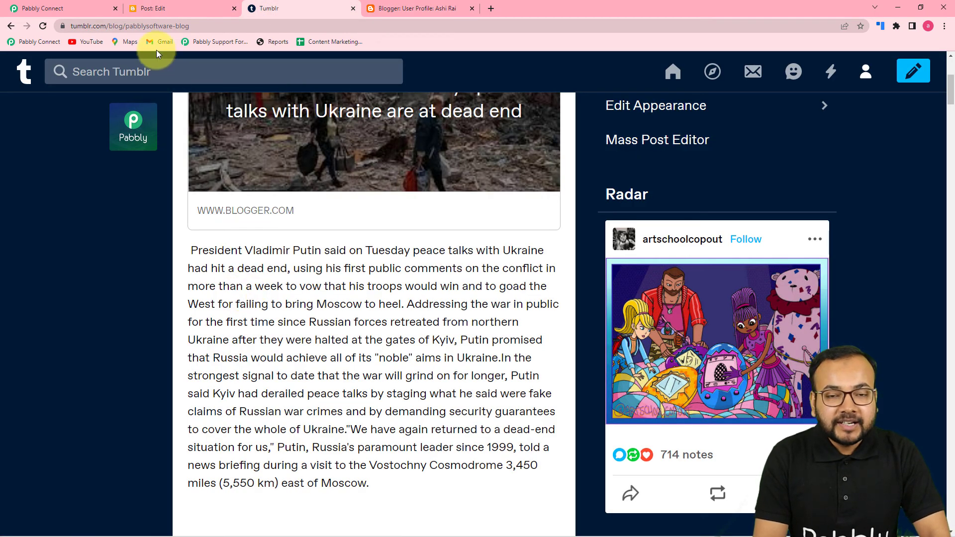
Review the workflow in Pabbly Connect from the Tumblr action up to the Google Blogger trigger, and return to the Tumblr blog
left_click(87, 8)
scroll(580, 345, "up", 15)
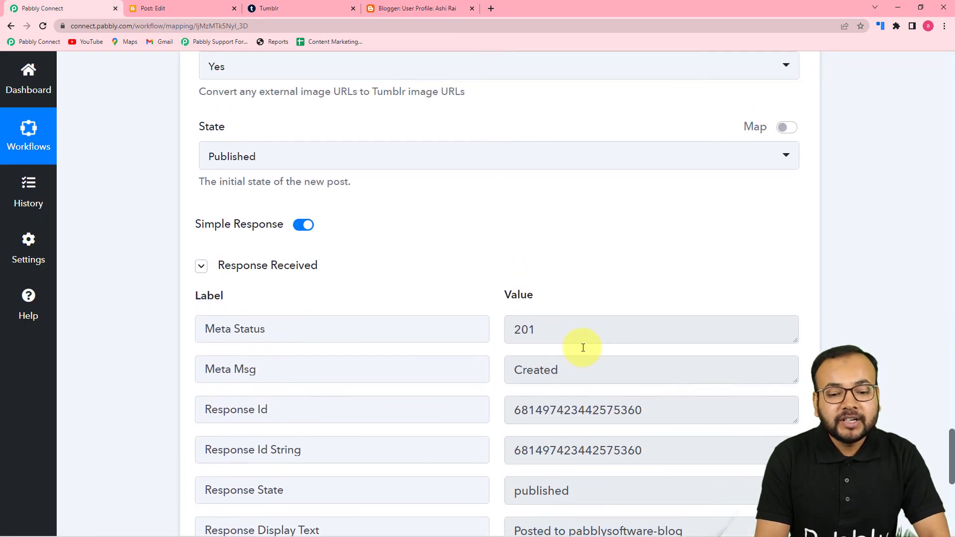
scroll(582, 347, "up", 20)
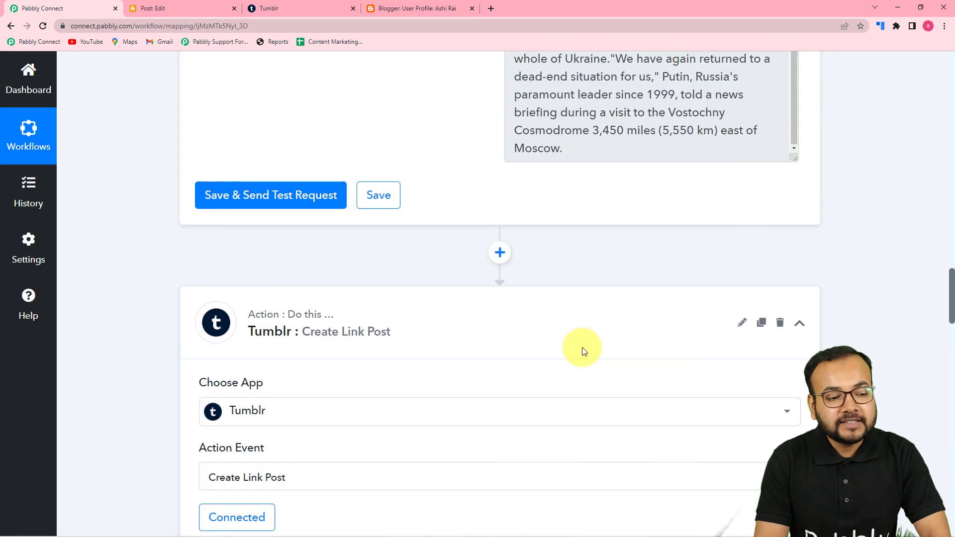
scroll(582, 351, "up", 20)
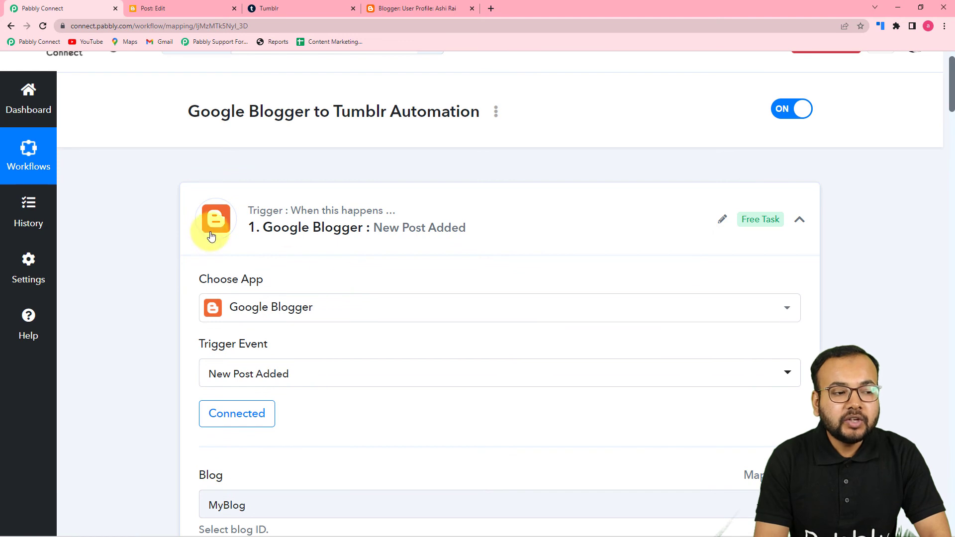
scroll(213, 233, "up", 1)
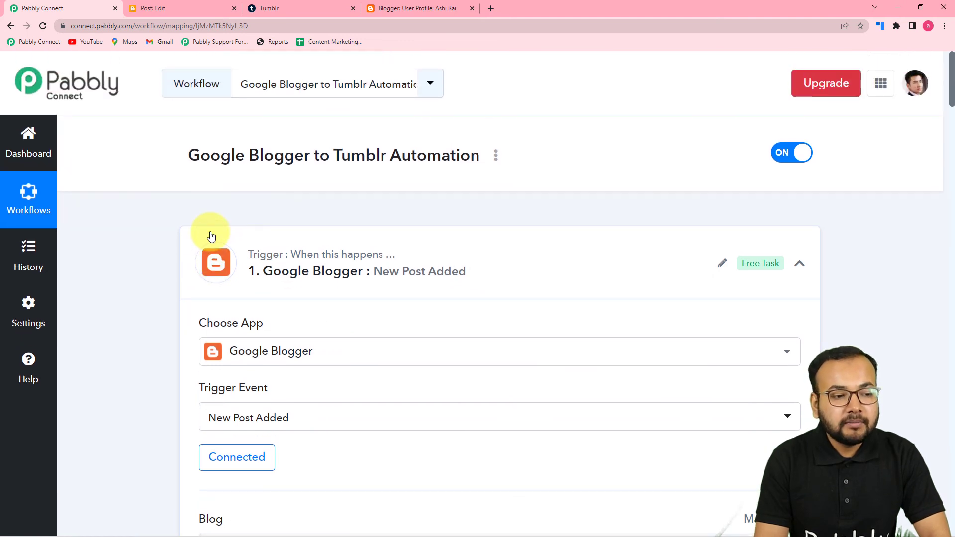
left_click(280, 9)
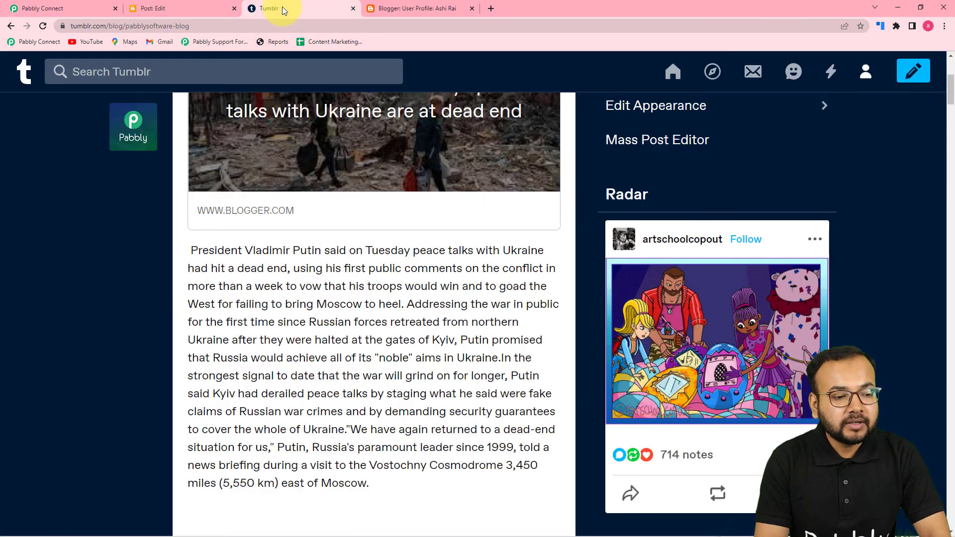
Switch to Pabbly Connect and review the workflow from the Google Blogger trigger through the Strip HTML Tags action to the Tumblr Create Link Post fields
scroll(250, 246, "up", 3)
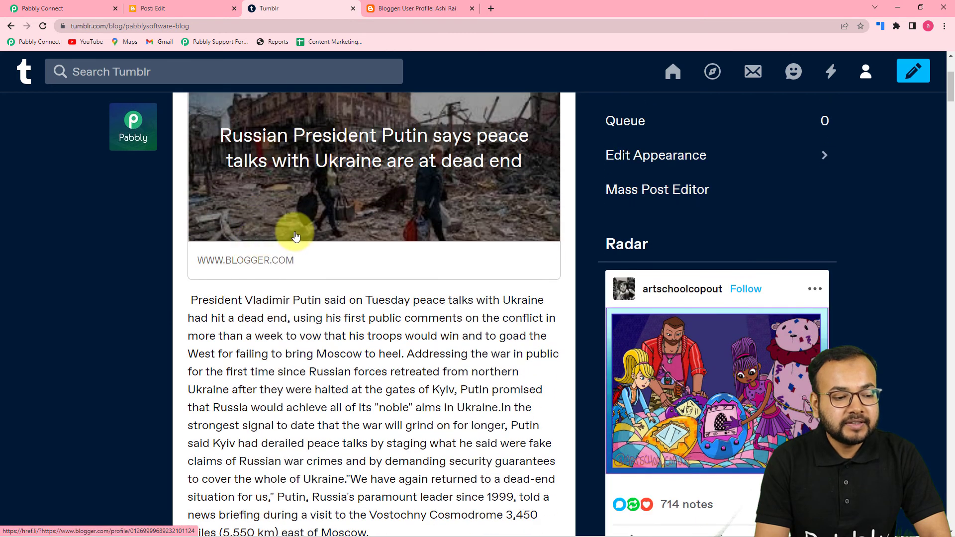
left_click(101, 12)
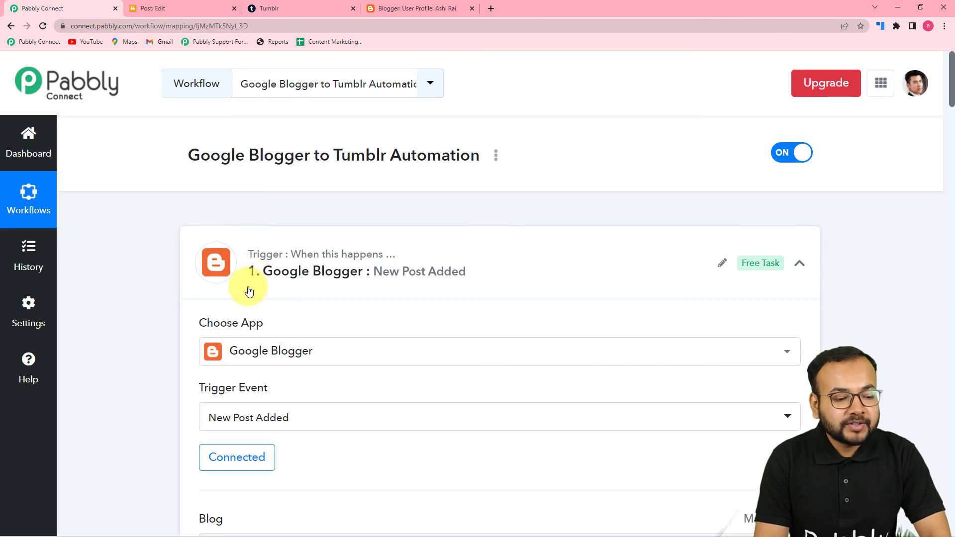
scroll(249, 292, "down", 1)
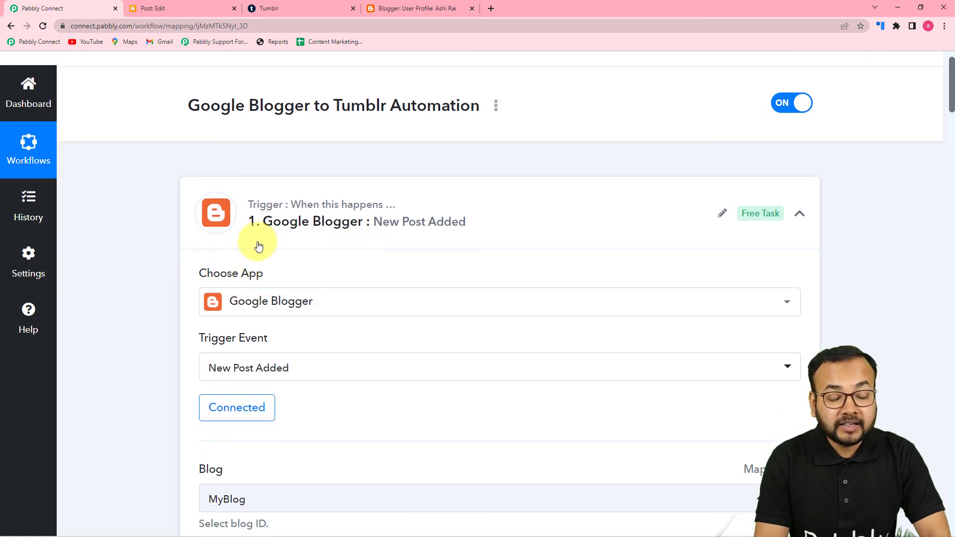
scroll(258, 245, "down", 3)
scroll(171, 247, "down", 6)
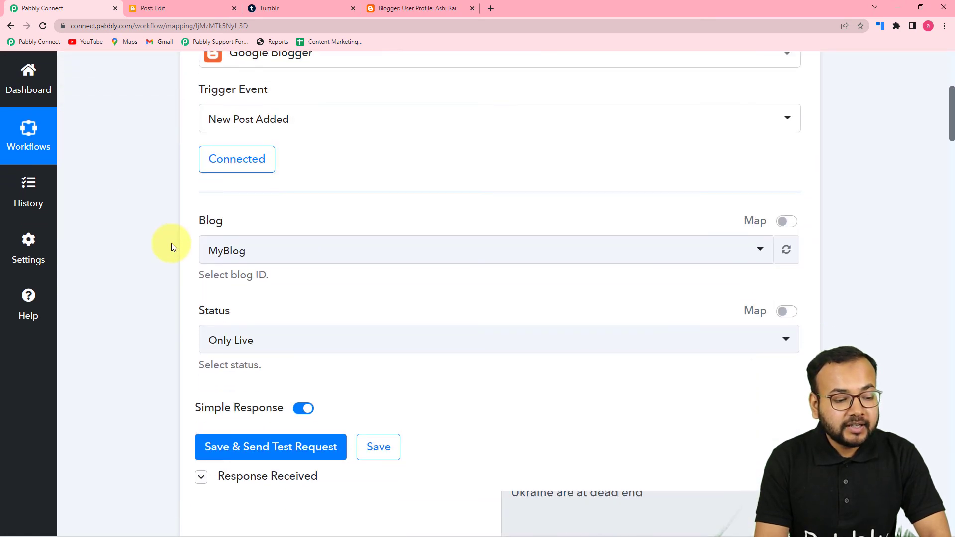
scroll(171, 247, "down", 10)
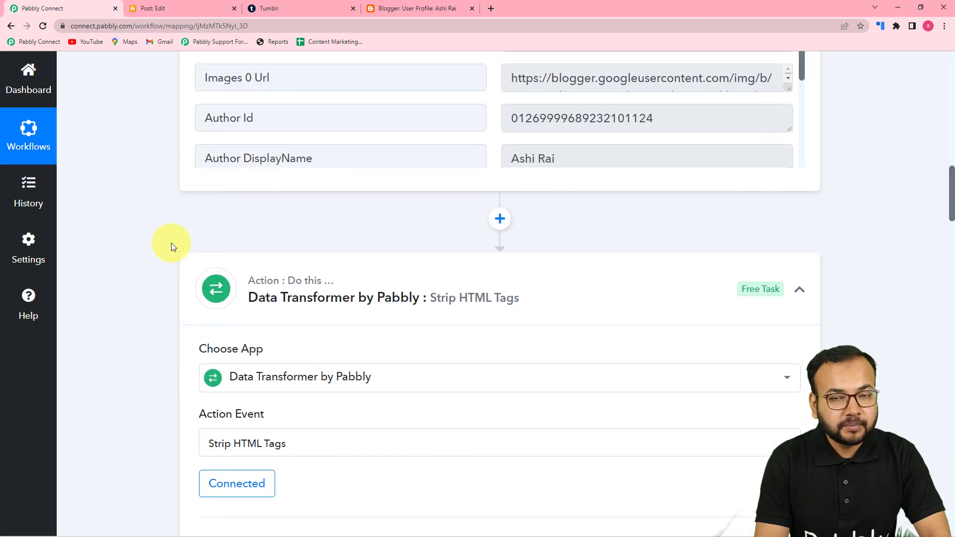
scroll(172, 248, "down", 2)
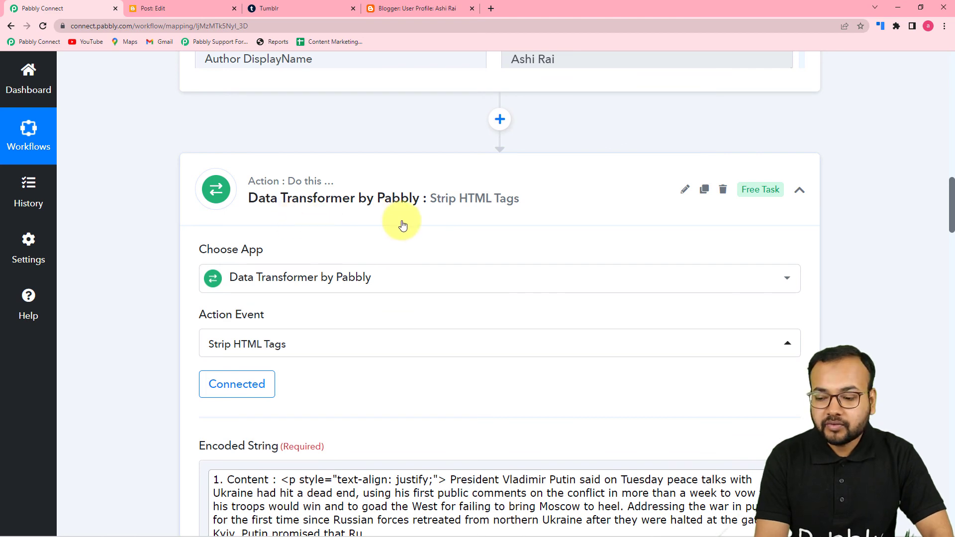
scroll(411, 234, "down", 2)
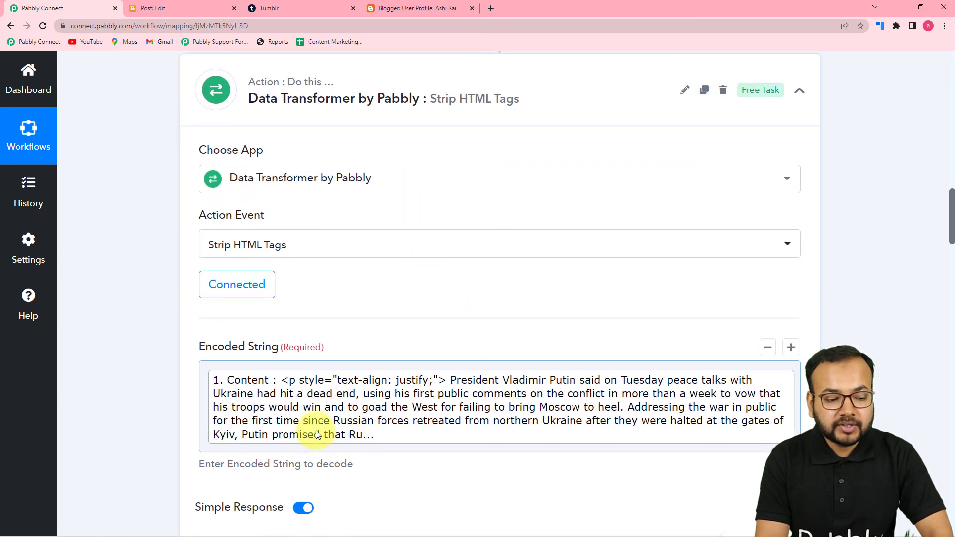
scroll(317, 434, "down", 15)
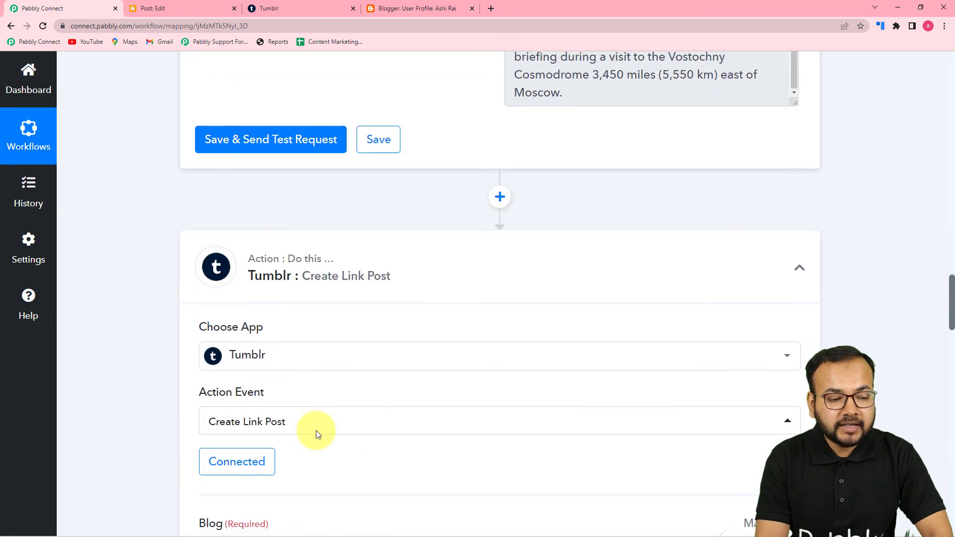
scroll(318, 434, "down", 10)
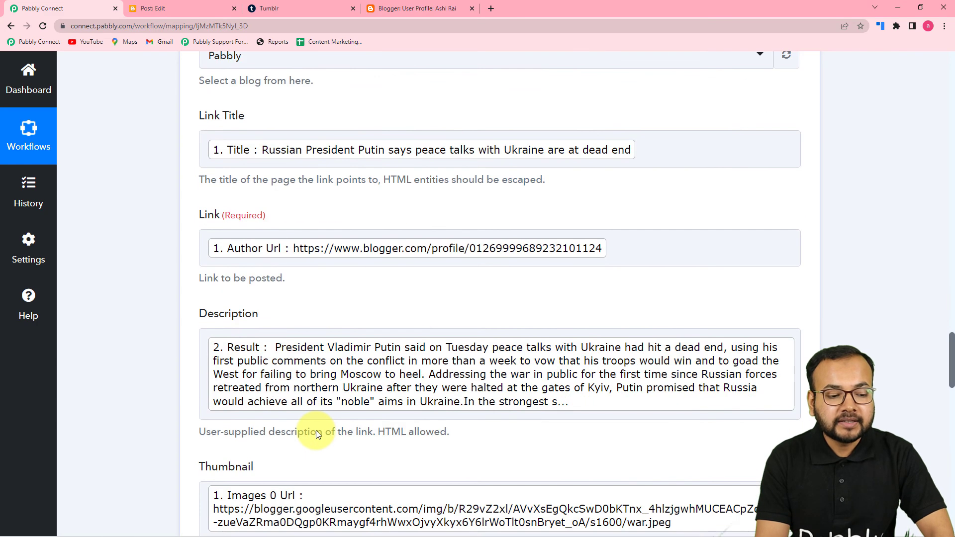